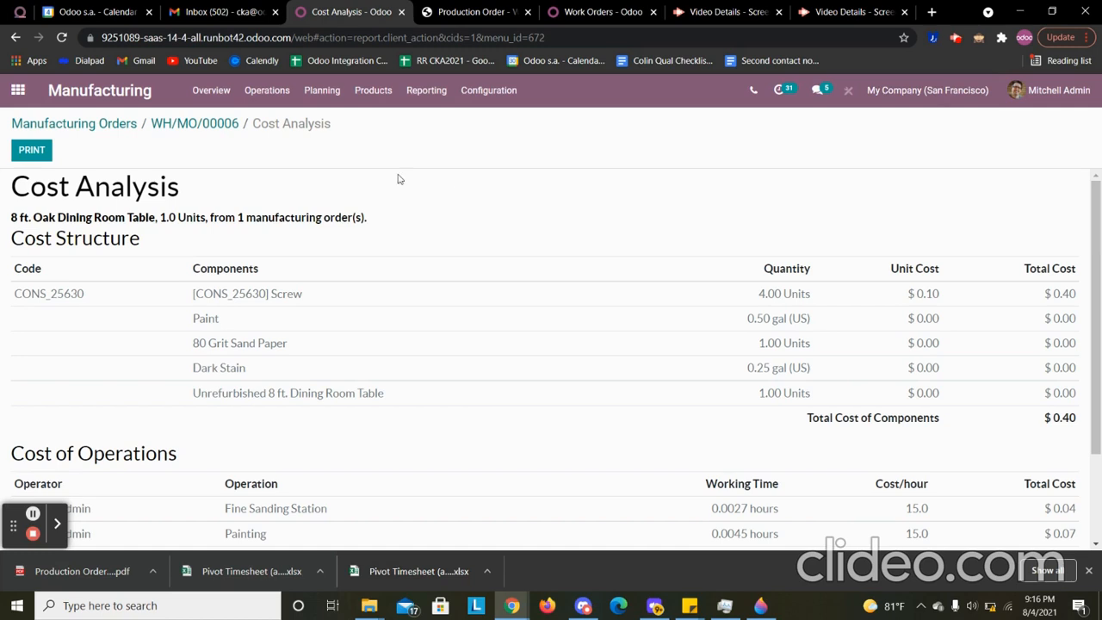
# - Return to the manufacturing orders list, group it by Status without the To Do filter, and expand the Done group
pyautogui.click(183, 127)
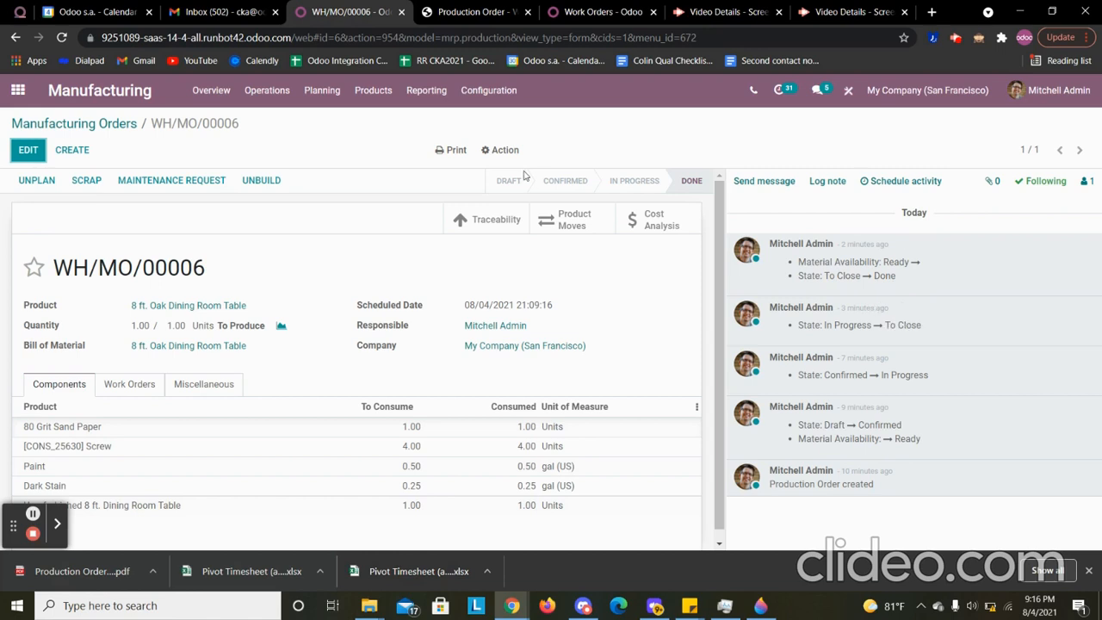
pyautogui.click(102, 124)
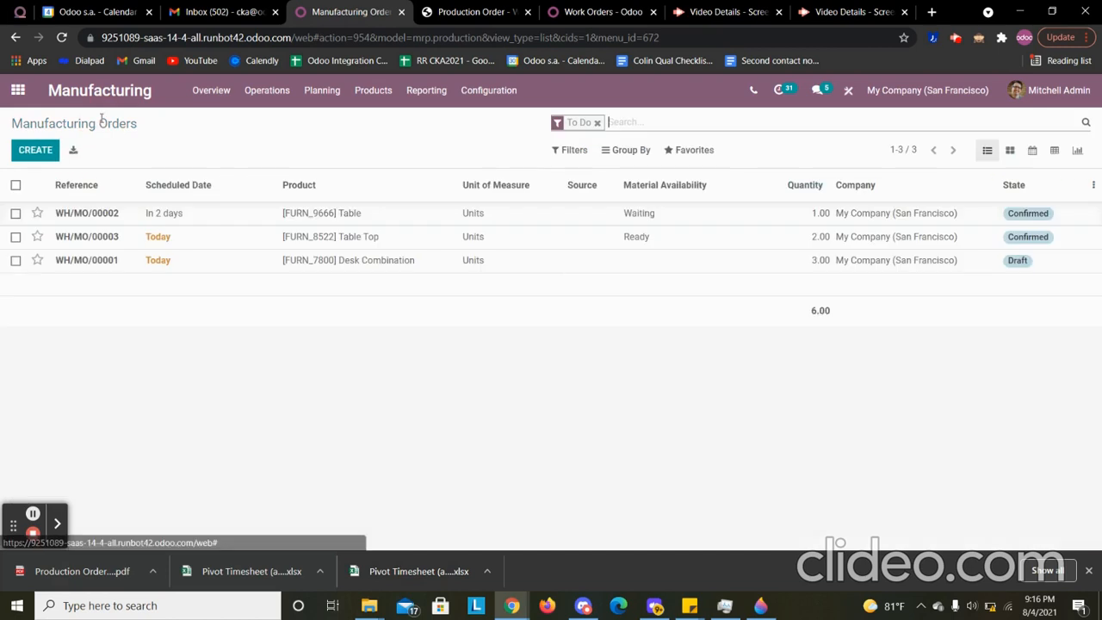
pyautogui.click(626, 149)
pyautogui.click(641, 185)
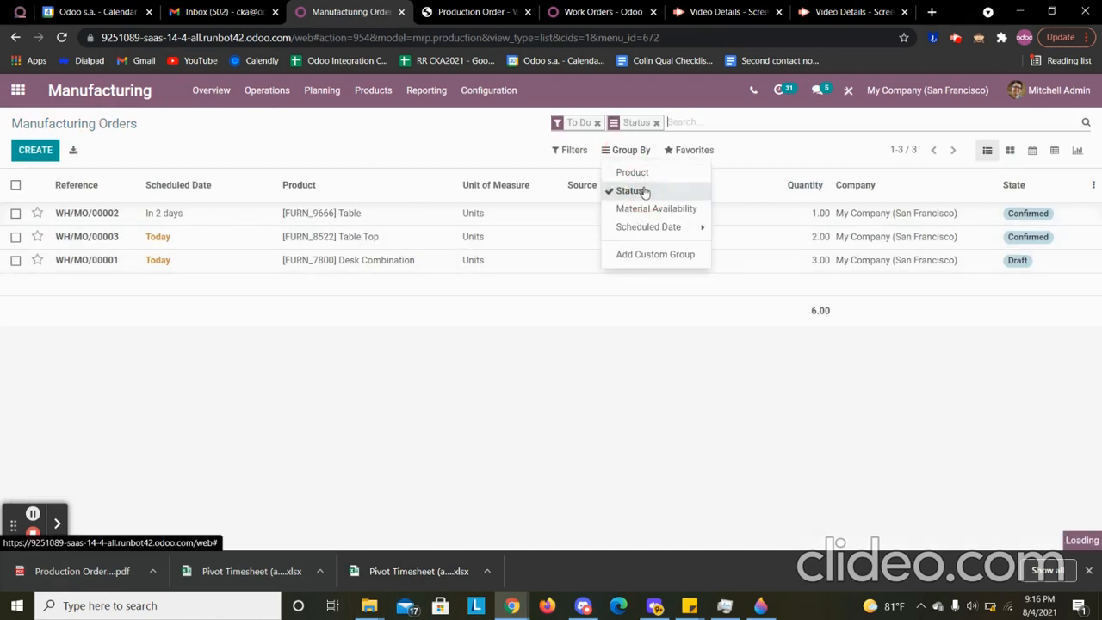
pyautogui.click(598, 123)
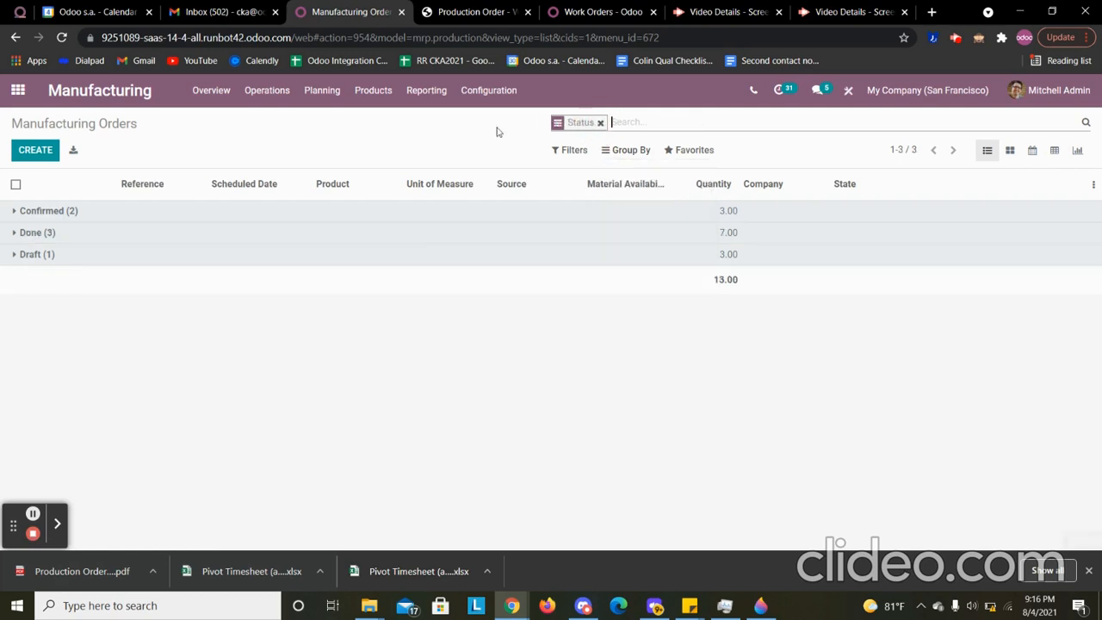
pyautogui.click(29, 235)
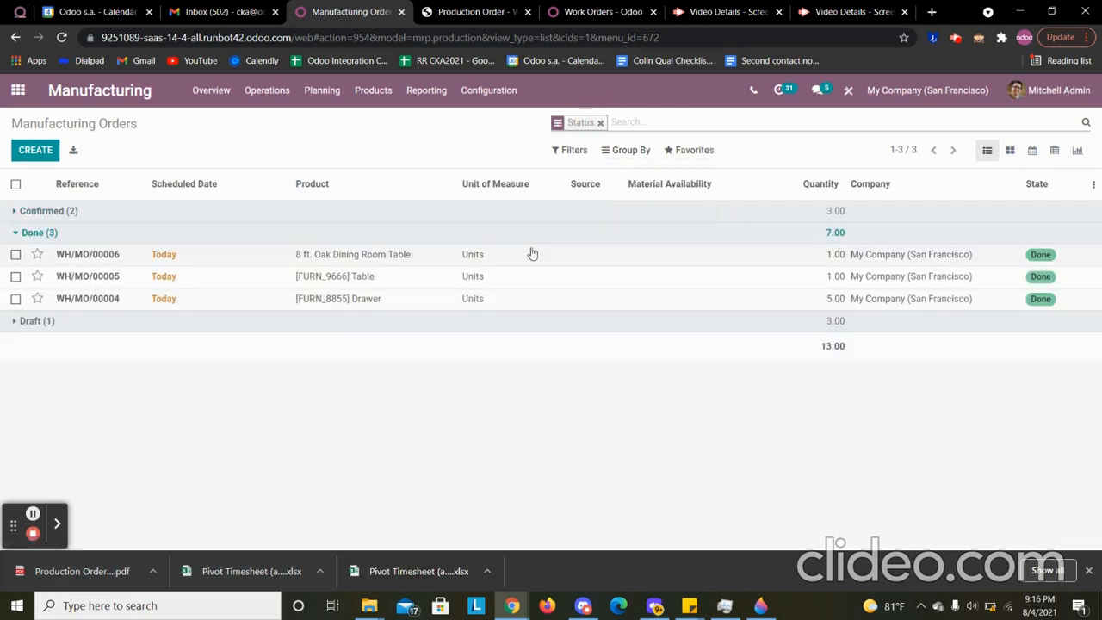
pyautogui.click(37, 254)
pyautogui.click(37, 275)
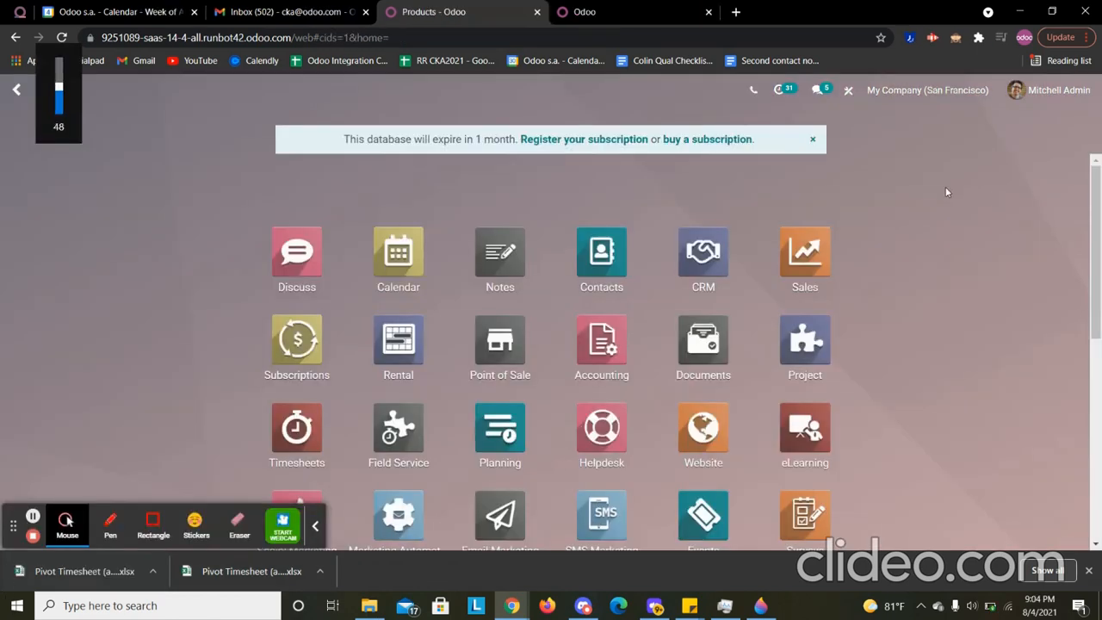
pyautogui.press('XF86AudioLowerVolume')
pyautogui.press('XF86AudioLowerVolume')
pyautogui.press('XF86AudioLowerVolume')
pyautogui.press('XF86AudioLowerVolume')
pyautogui.press('XF86AudioLowerVolume')
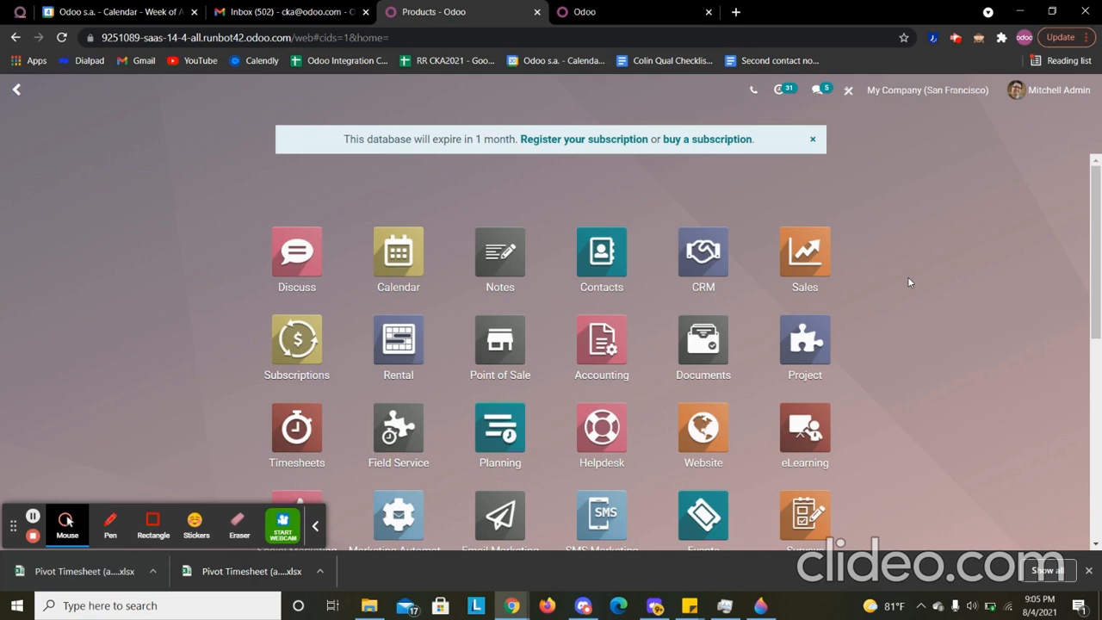
# - Find the Manufacturing app by searching "man" and open its list of manufacturing orders
pyautogui.write('man')
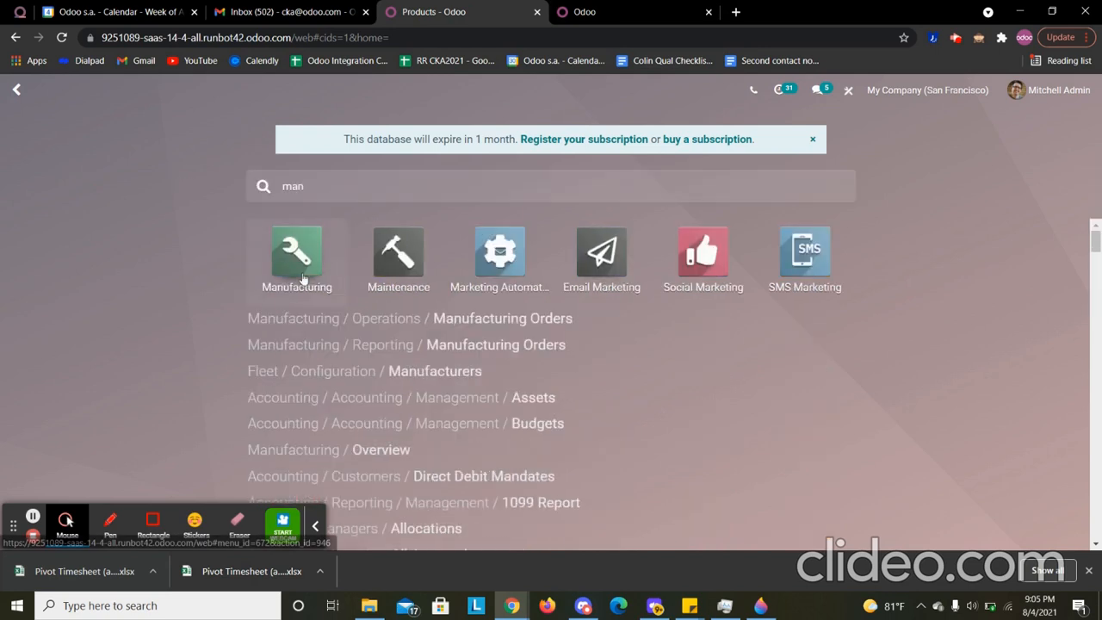
pyautogui.click(302, 277)
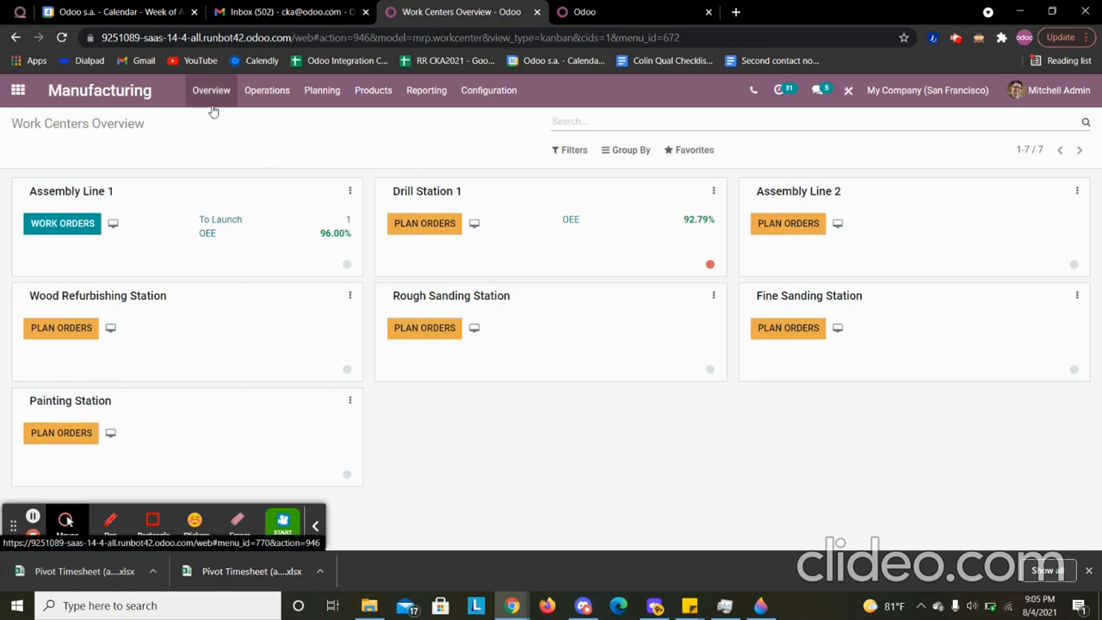
pyautogui.click(267, 90)
pyautogui.click(272, 120)
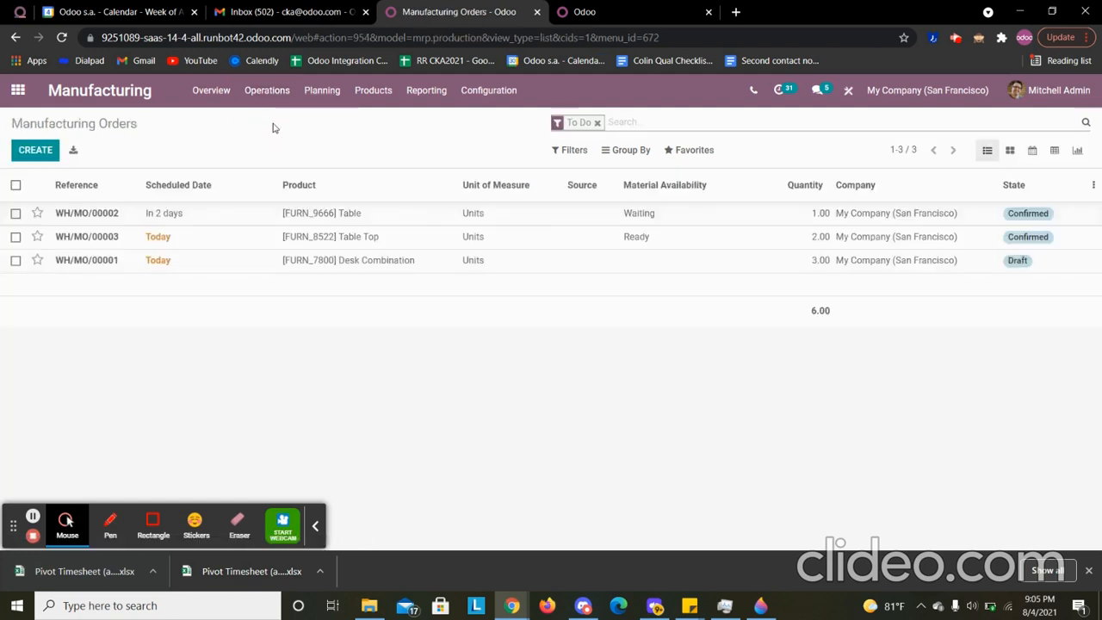
# - Create a new manufacturing order for the product 8 ft. Oak Dining Room Table
pyautogui.click(33, 155)
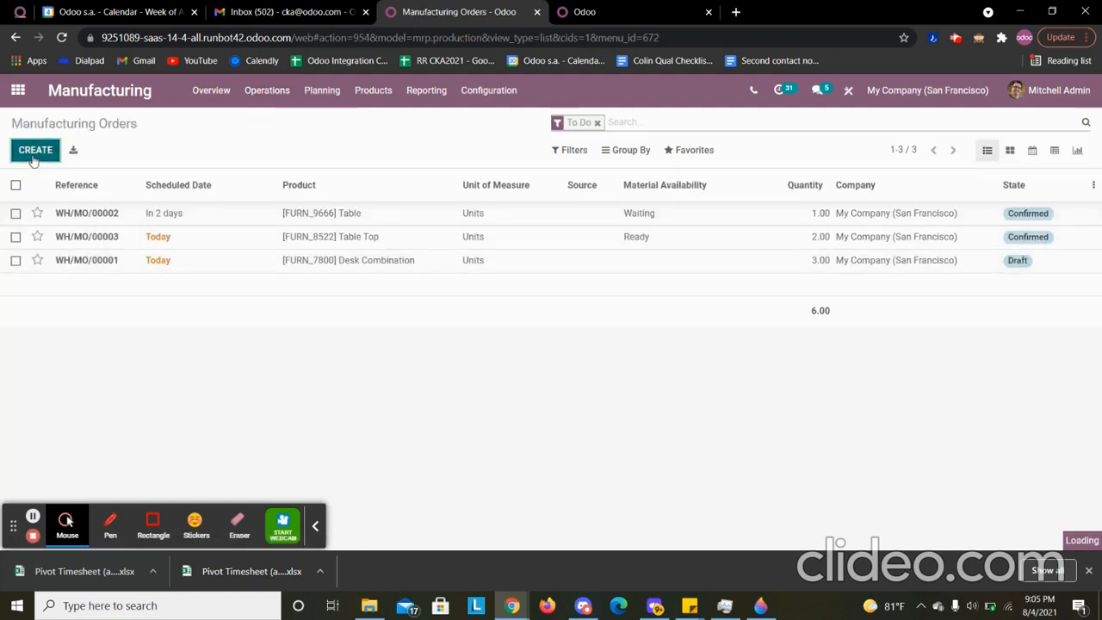
pyautogui.click(155, 277)
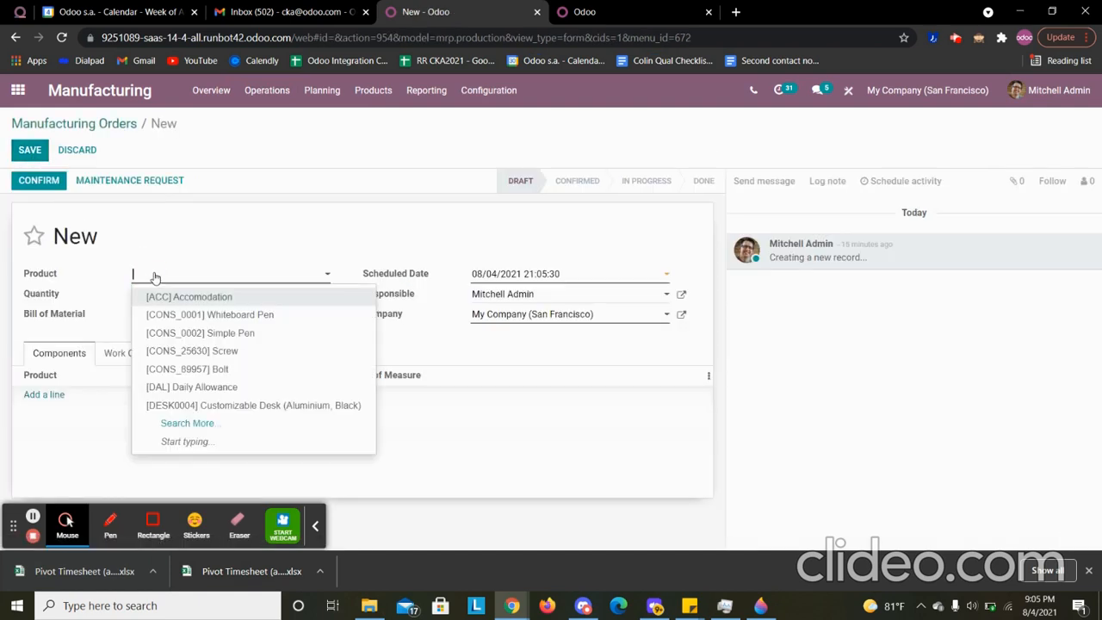
pyautogui.write('8 ft')
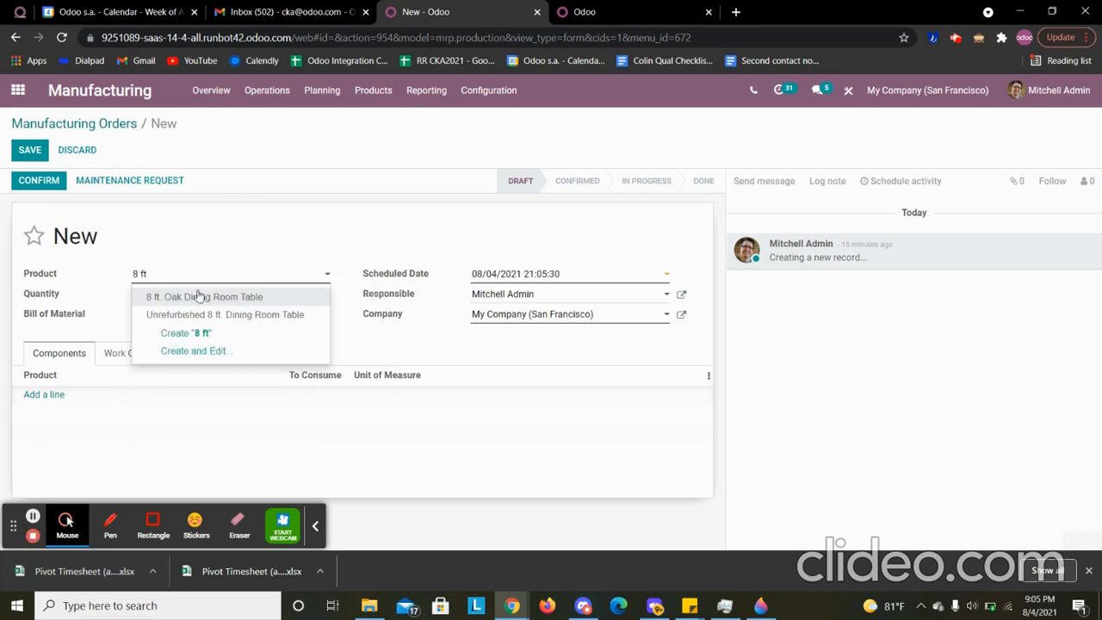
pyautogui.click(202, 296)
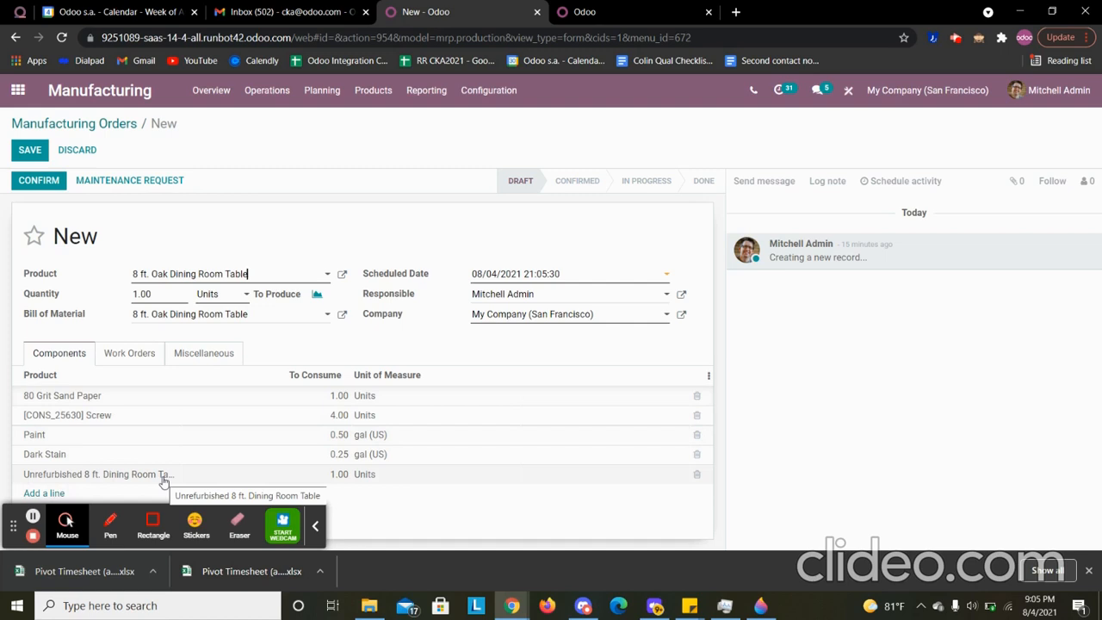
# - Review the work orders planned for the new manufacturing order and save it without an additional component
pyautogui.click(321, 526)
pyautogui.click(52, 496)
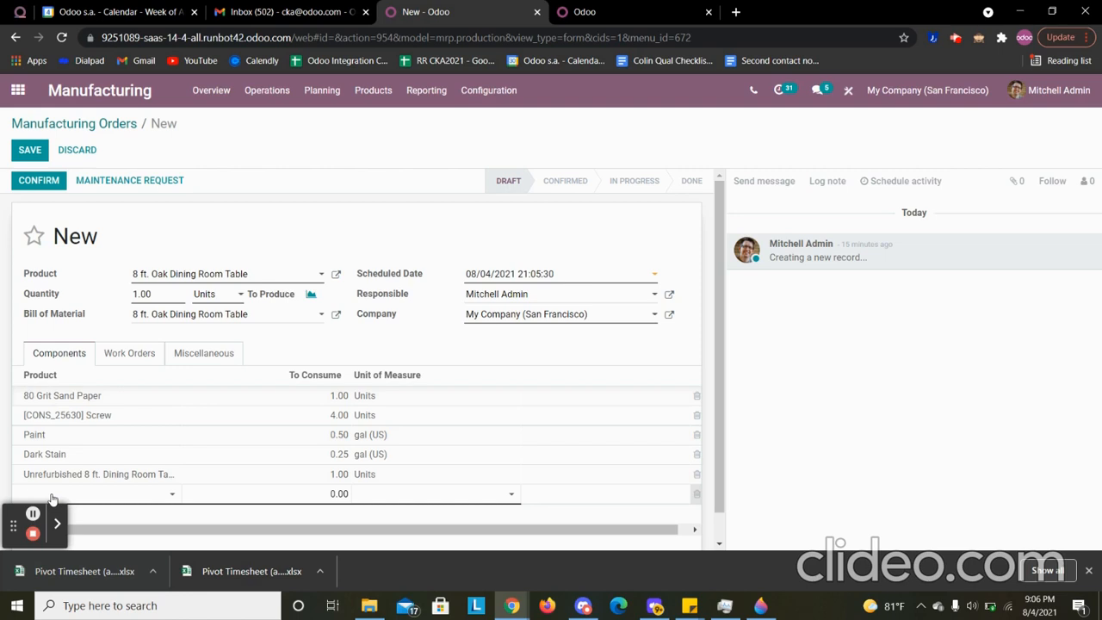
pyautogui.click(124, 363)
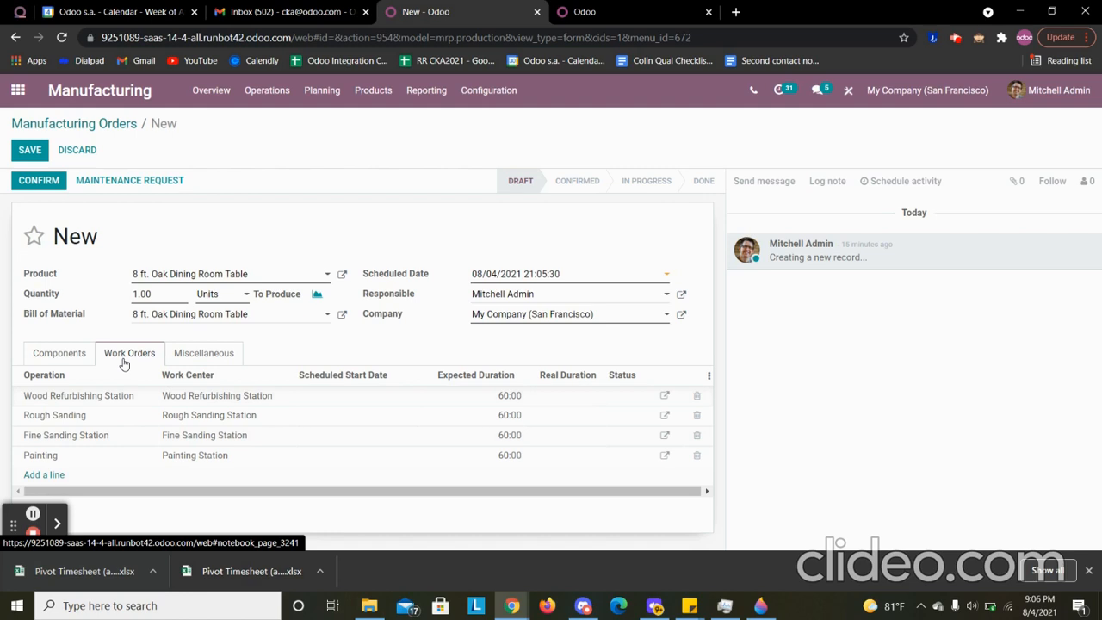
pyautogui.click(29, 149)
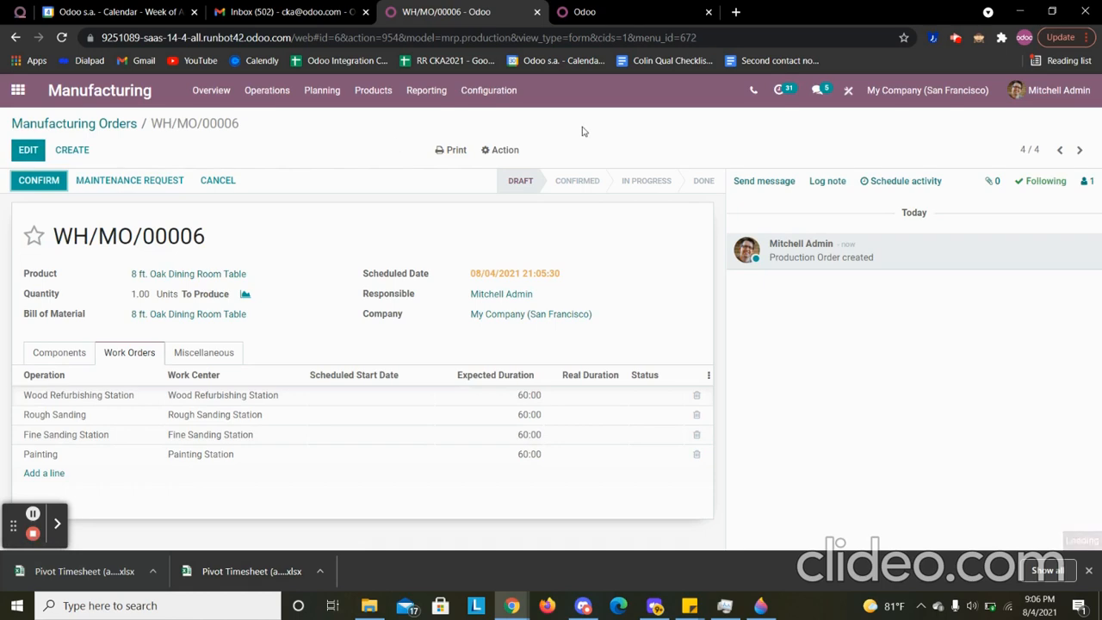
# - Print the Production Order report, read its operations and products to consume in the PDF, and return to the order
pyautogui.click(454, 150)
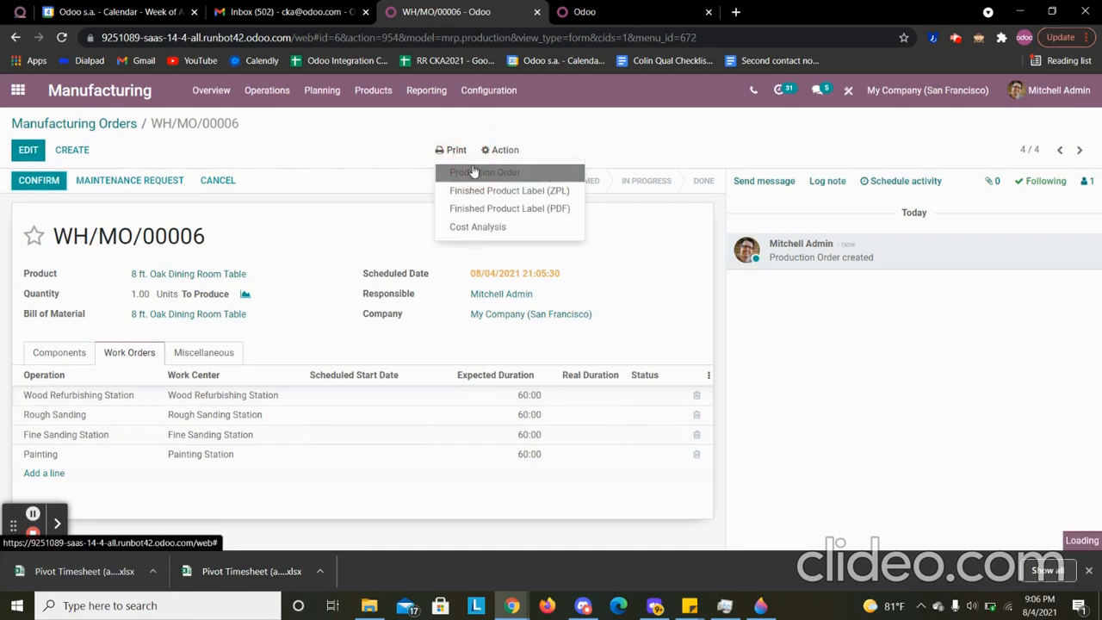
pyautogui.click(473, 171)
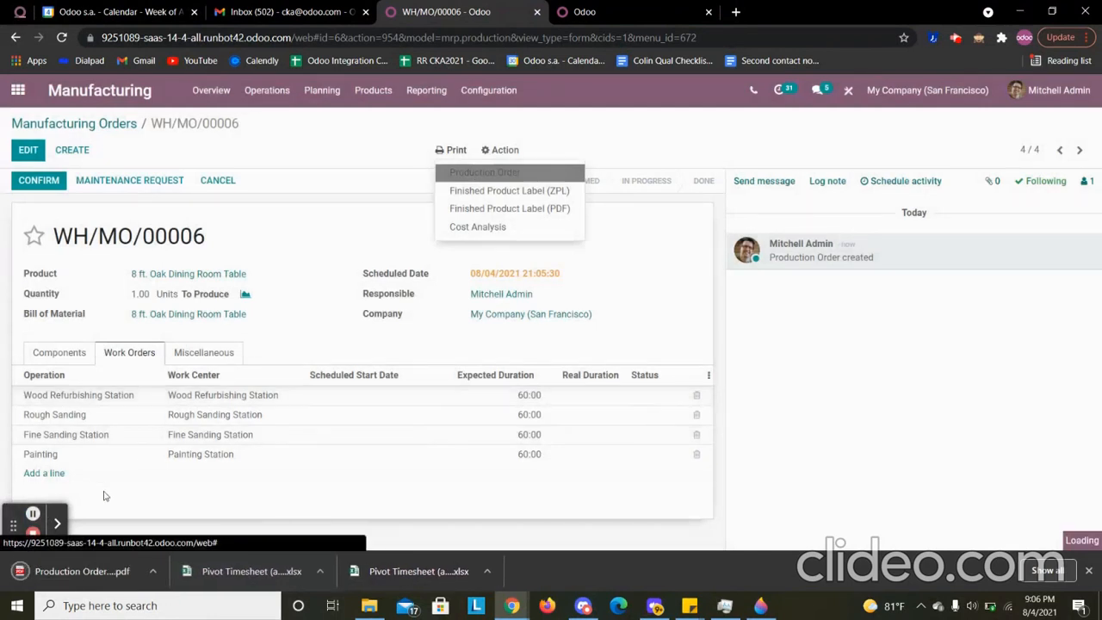
pyautogui.click(112, 571)
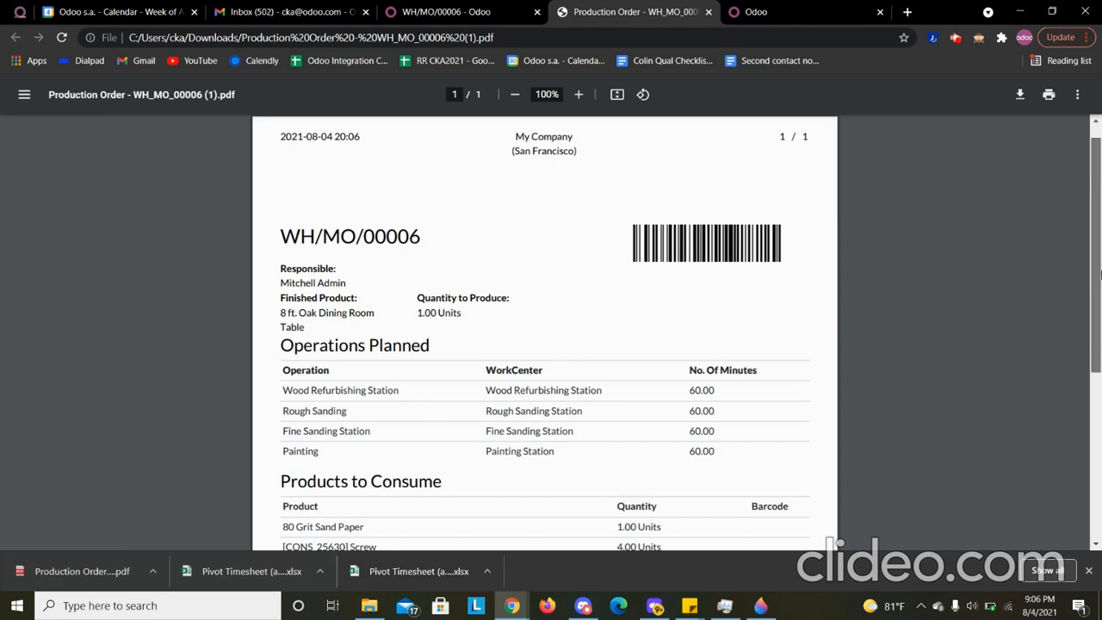
pyautogui.moveTo(1098, 190); pyautogui.dragTo(1098, 314)
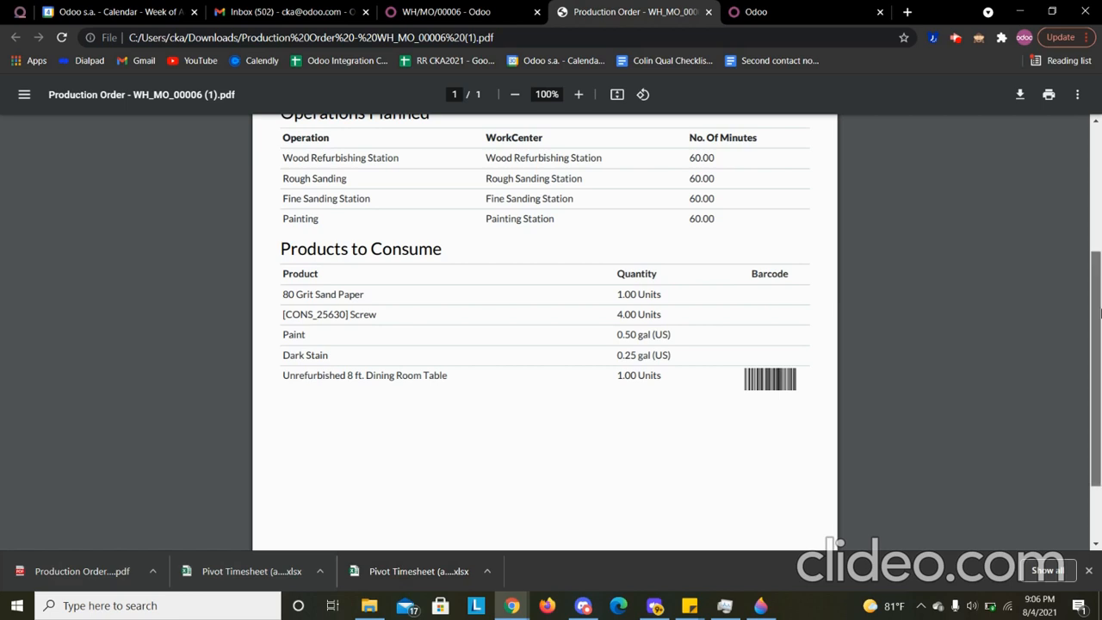
pyautogui.scroll(3, 1061, 248)
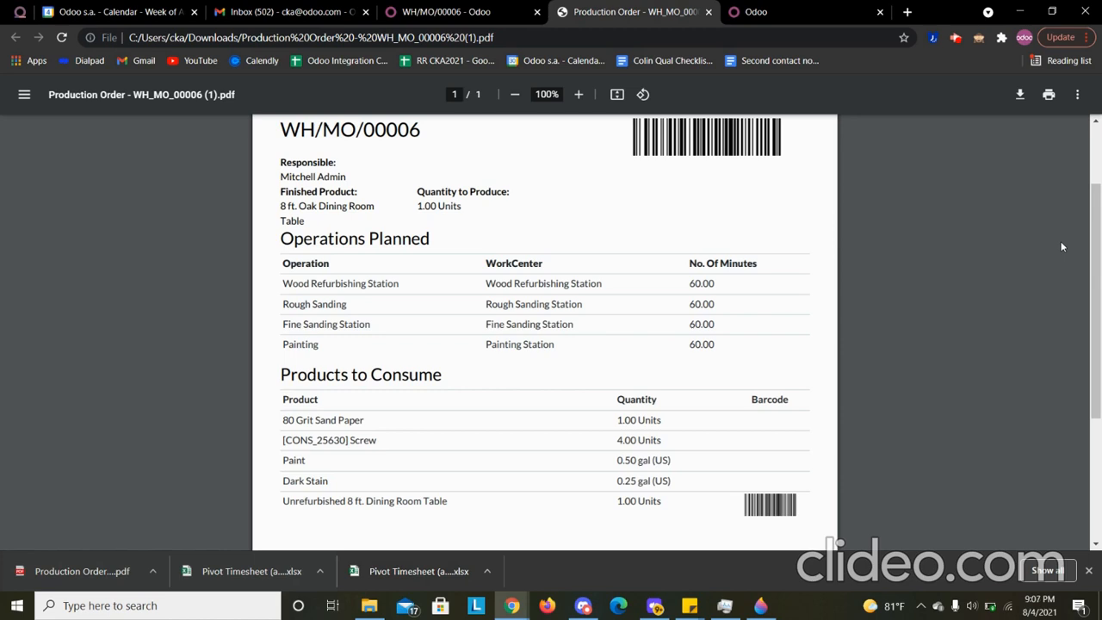
pyautogui.click(448, 12)
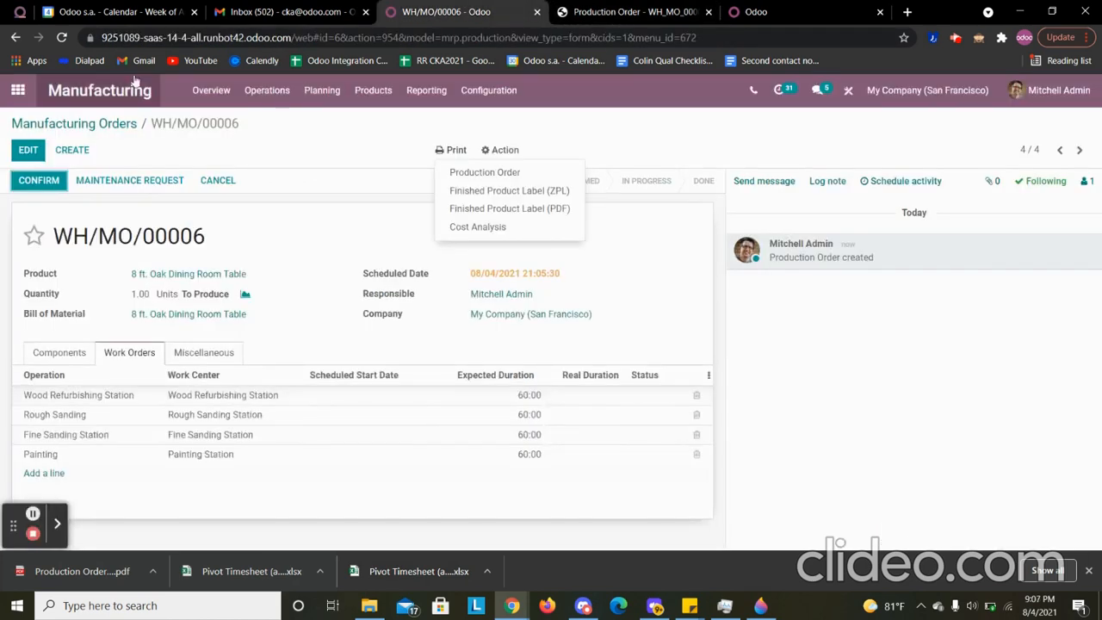
# - Confirm manufacturing order WH/MO/00006 and plan its work orders
pyautogui.click(50, 182)
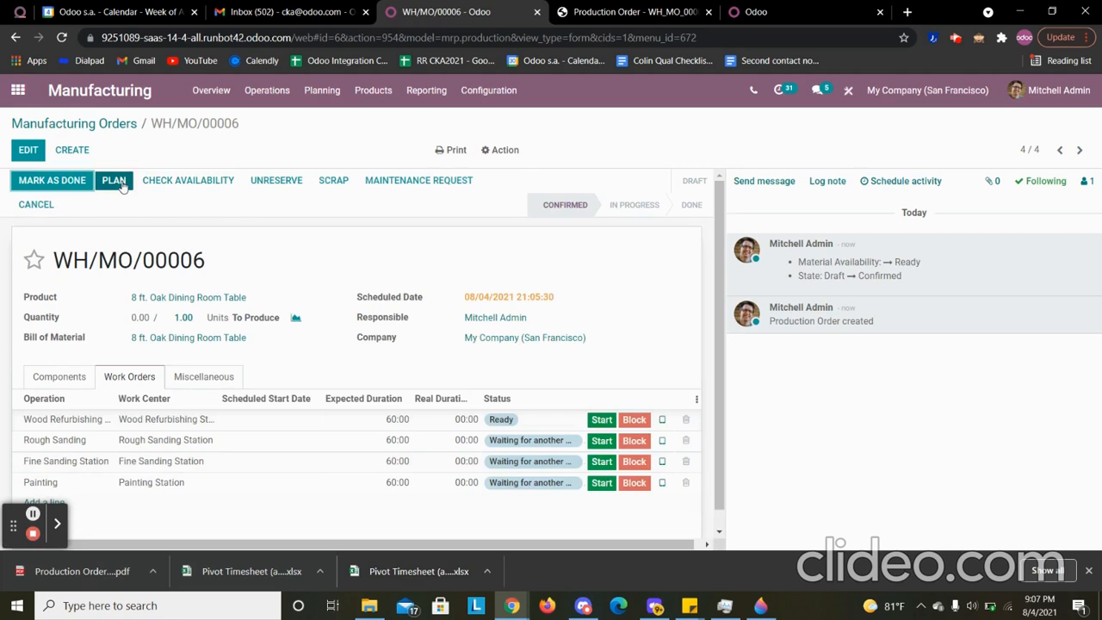
pyautogui.click(123, 185)
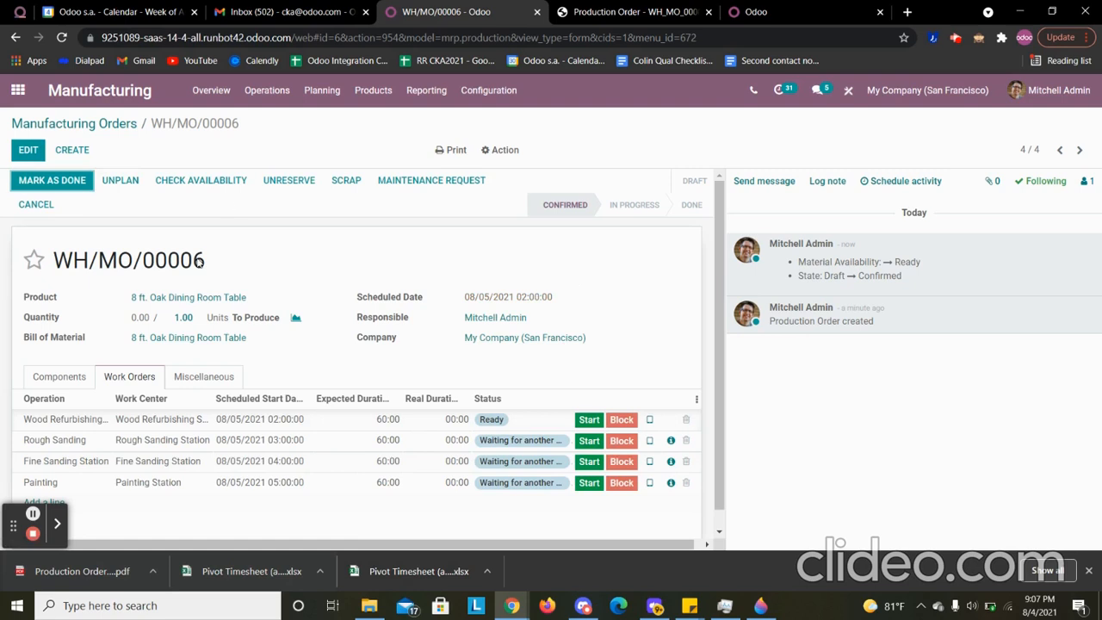
# - Check the reservation of the order's components and open the product list
pyautogui.click(65, 380)
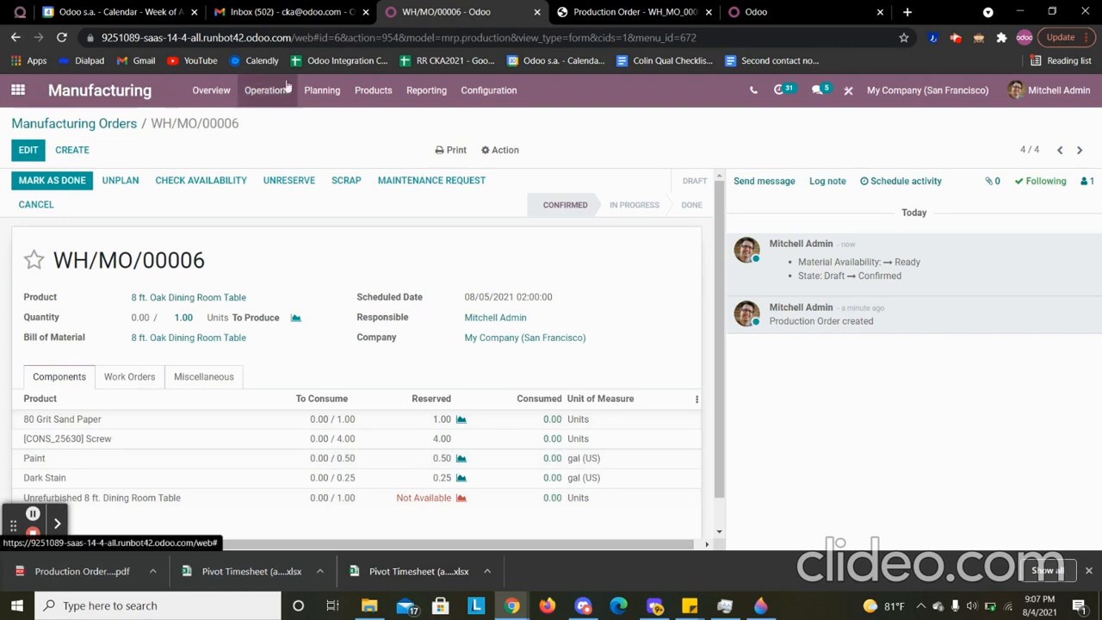
pyautogui.click(374, 96)
pyautogui.click(376, 121)
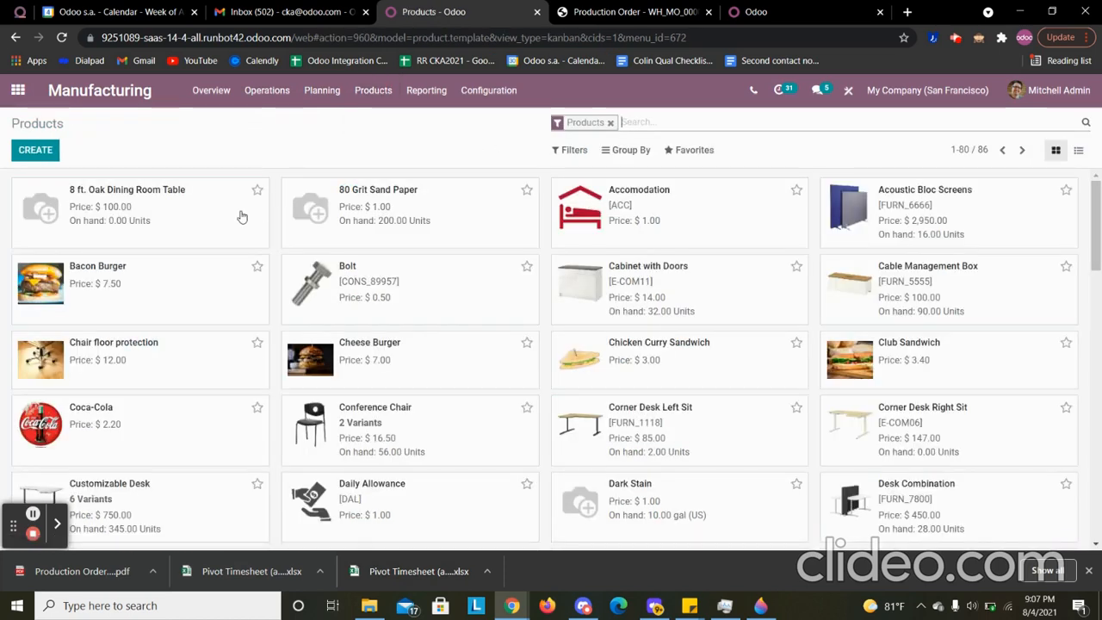
# - Search the products for "unfinished"
pyautogui.write('u')
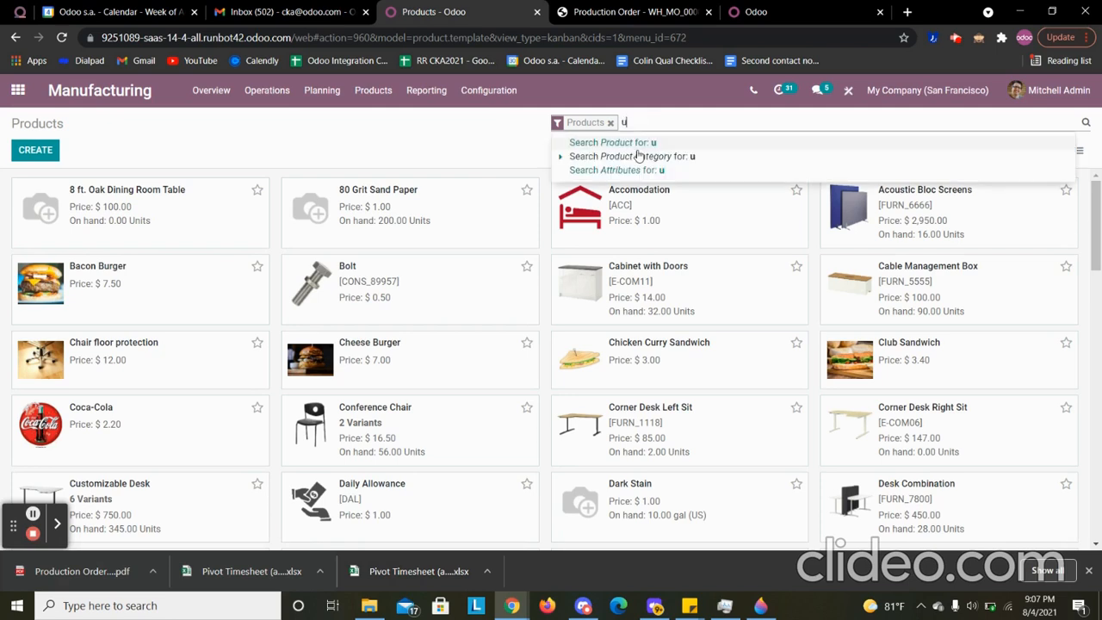
pyautogui.write('nfin')
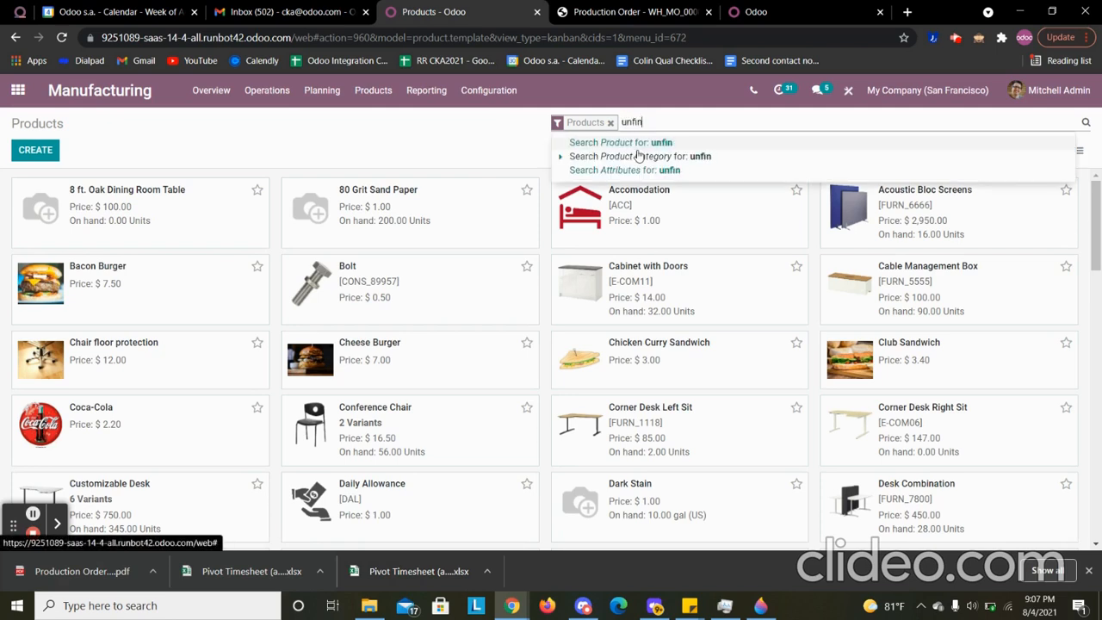
pyautogui.write('ished')
pyautogui.press('Return')
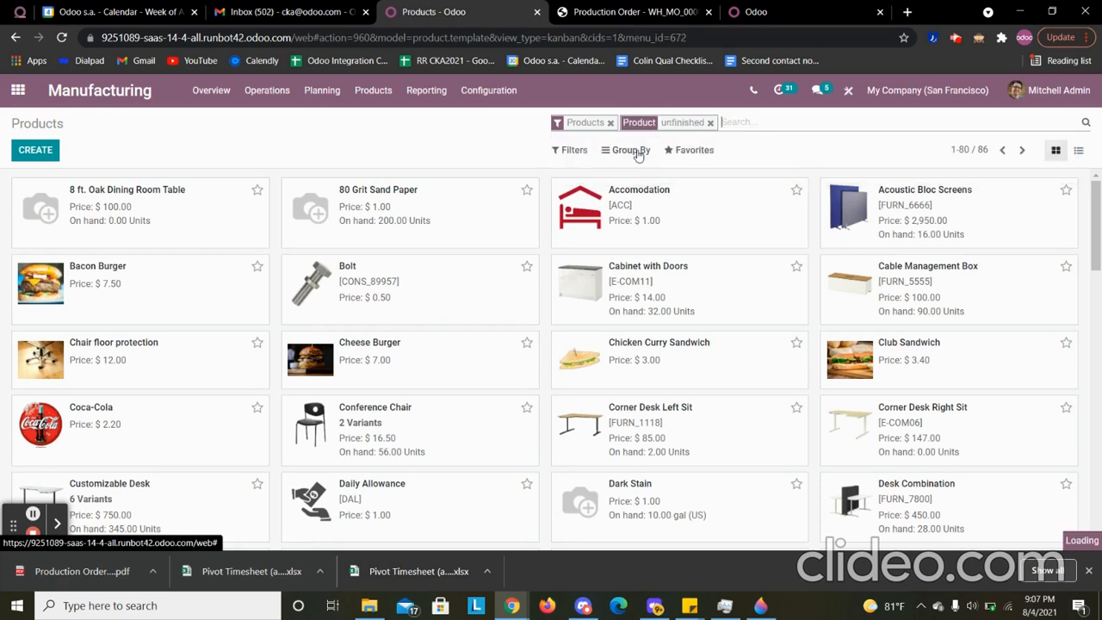
# - Replace the product search with "dining" and open the Unrefurbished 8 ft. Dining Room Table
pyautogui.click(712, 125)
pyautogui.write('dining')
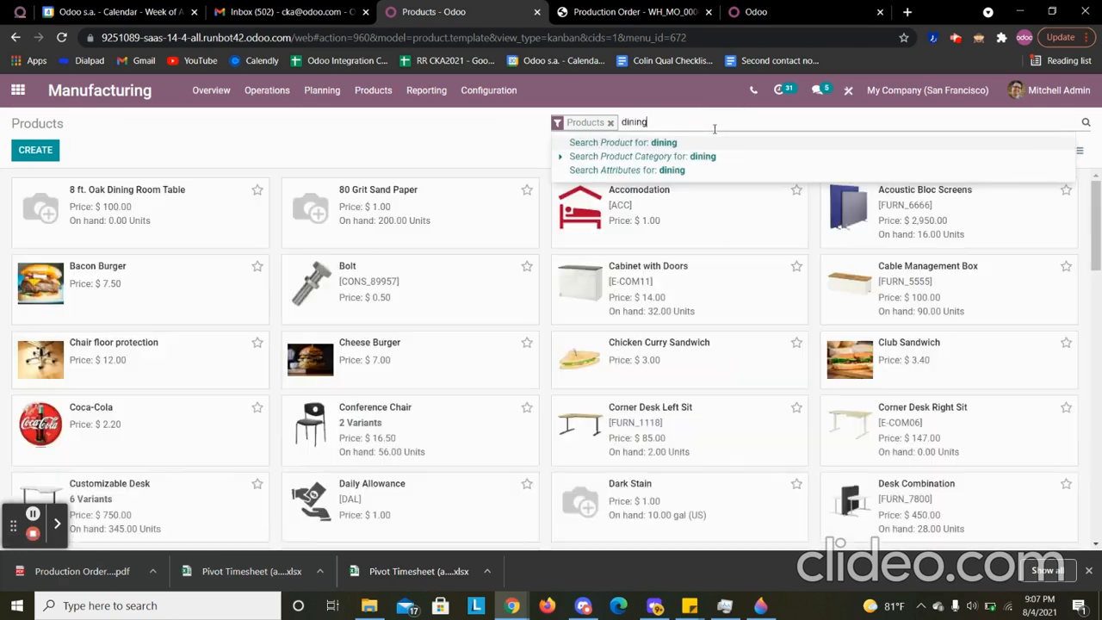
pyautogui.press('Return')
pyautogui.click(451, 208)
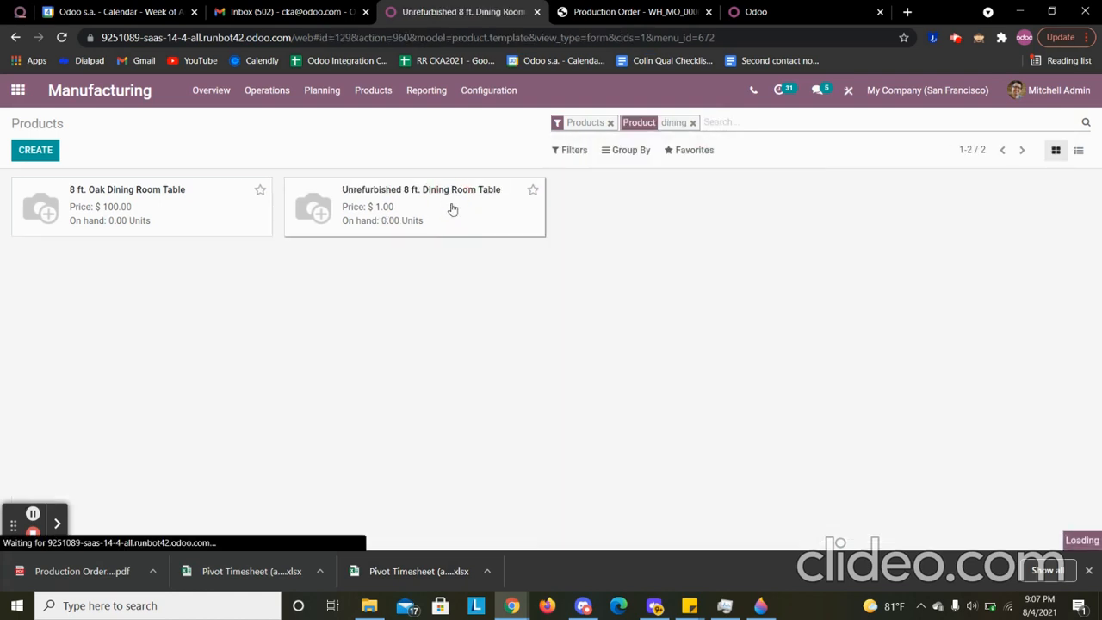
# - Set the on-hand quantity of the Unrefurbished 8 ft. Dining Room Table to 1, save it, and return to the product record
pyautogui.click(62, 180)
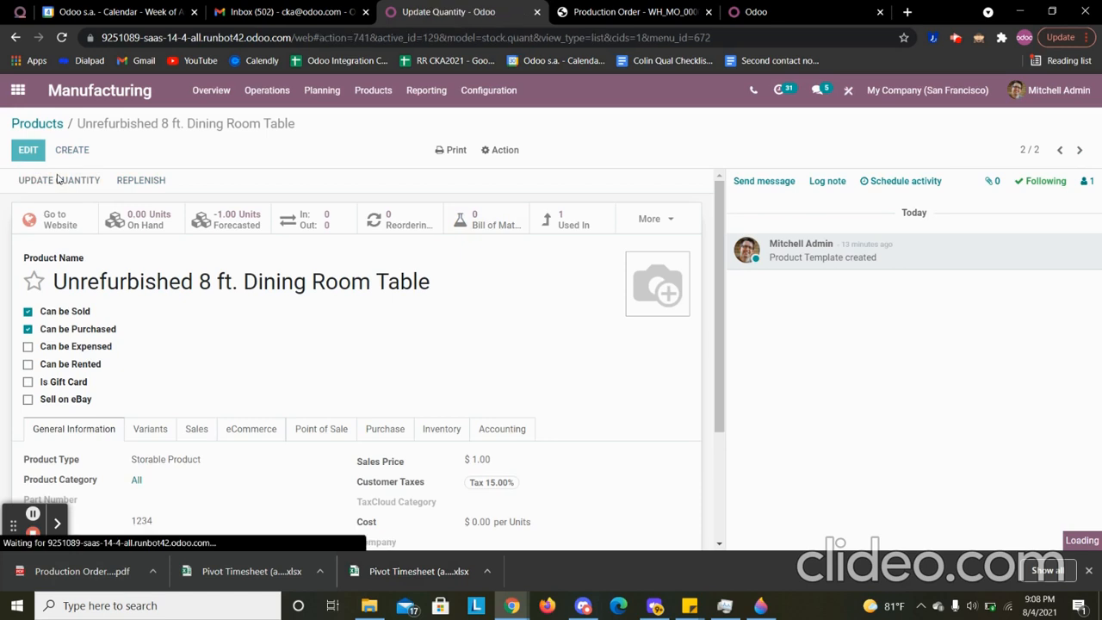
pyautogui.click(35, 150)
pyautogui.write('1')
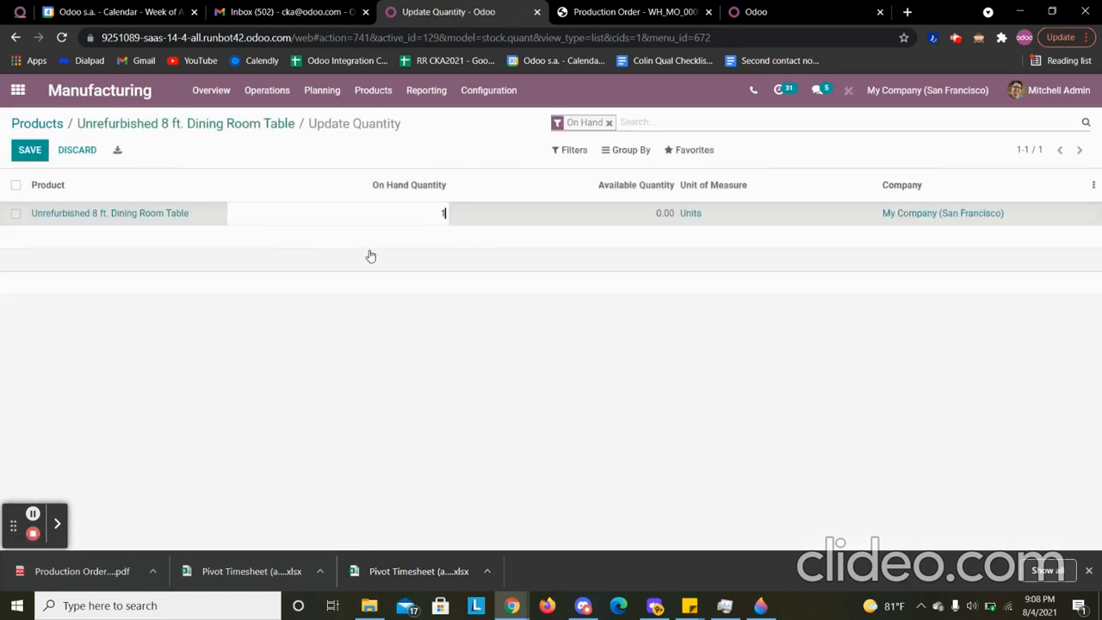
pyautogui.click(32, 152)
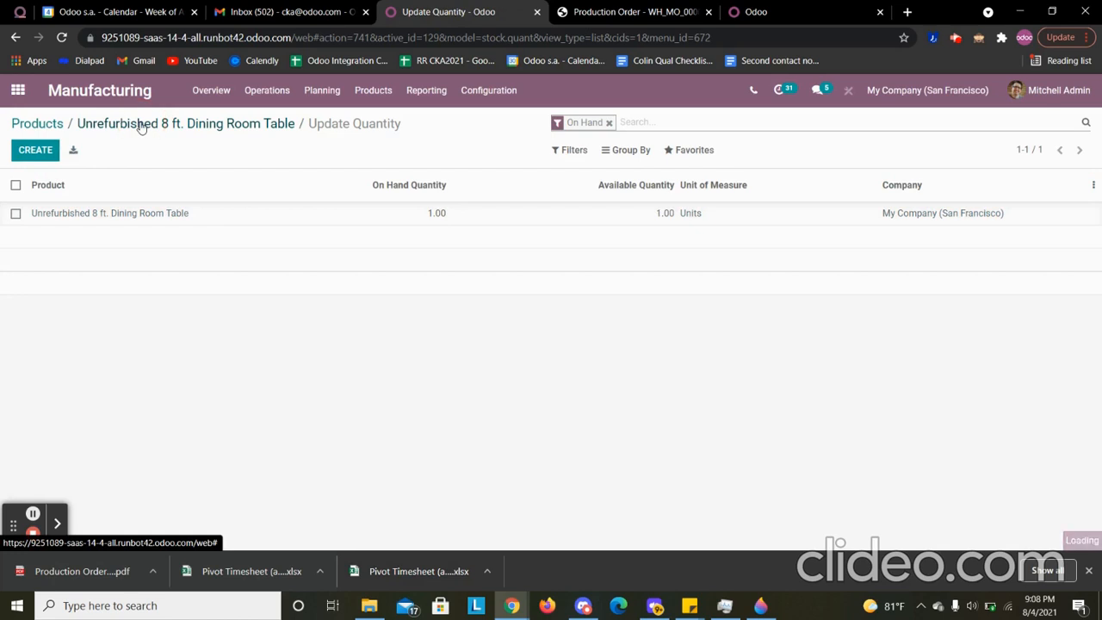
pyautogui.click(47, 127)
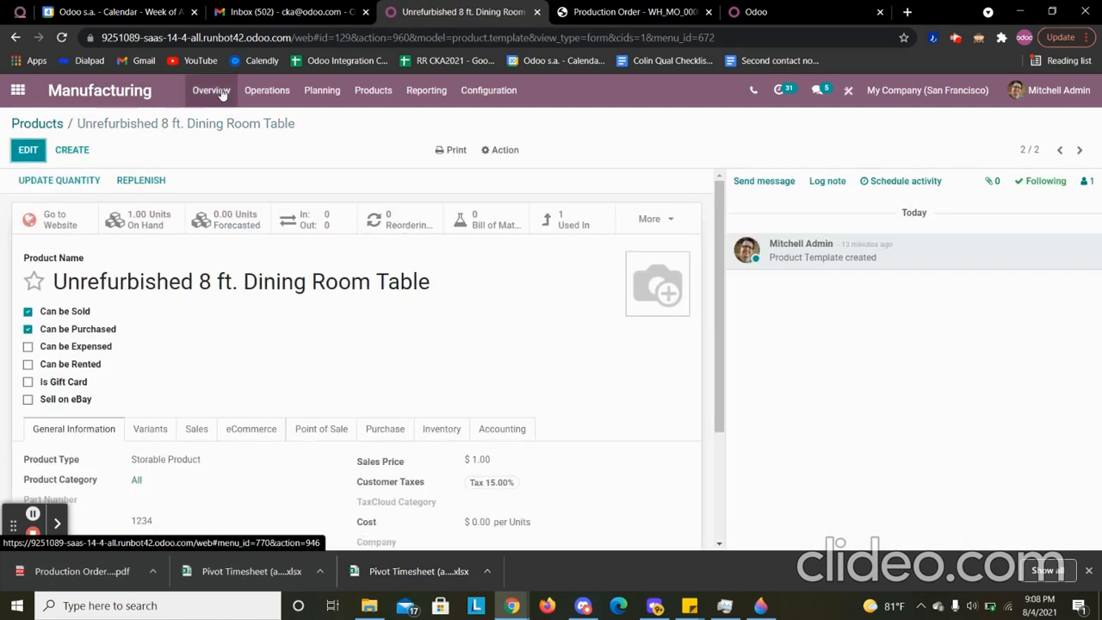
# - Open the 8 ft. Oak Dining Room Table manufacturing order and check availability to reserve its remaining component
pyautogui.click(212, 90)
pyautogui.click(267, 90)
pyautogui.click(272, 120)
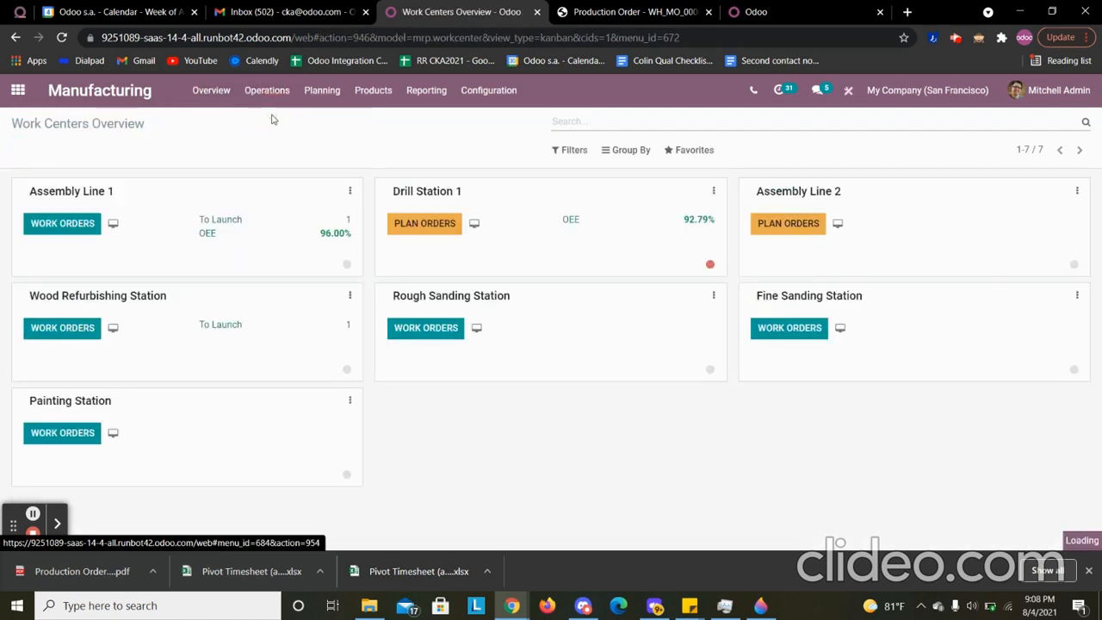
pyautogui.click(203, 215)
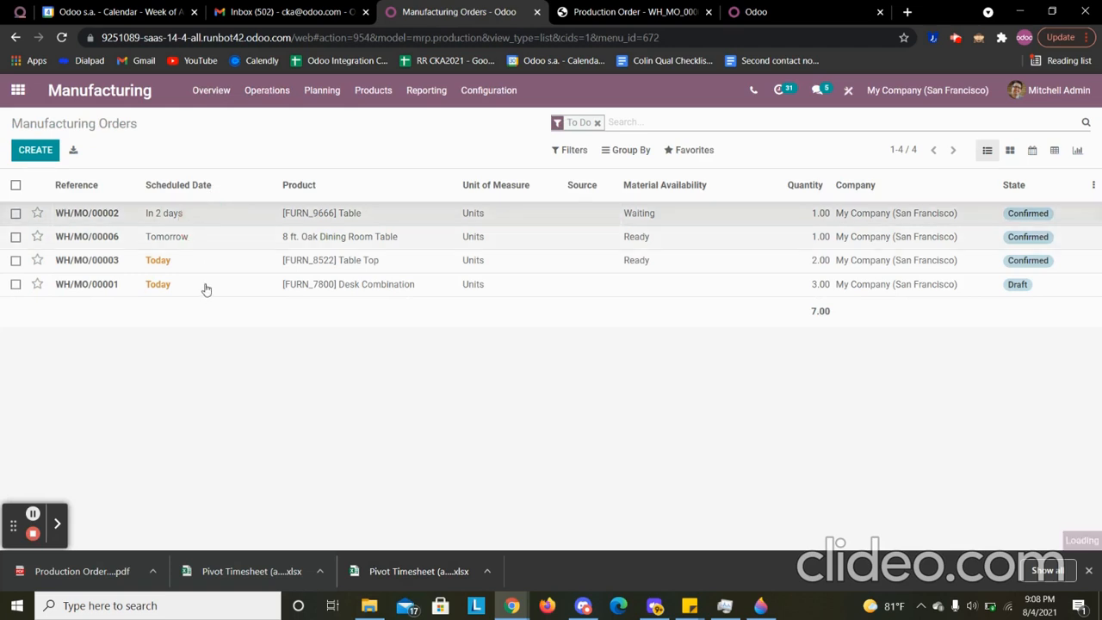
pyautogui.click(110, 129)
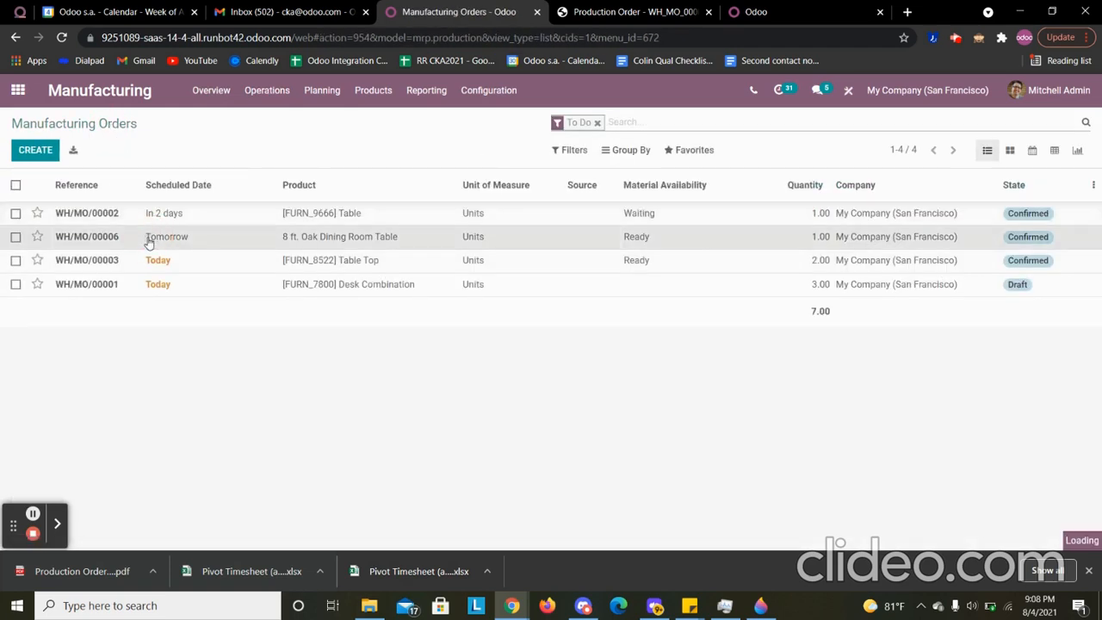
pyautogui.click(149, 244)
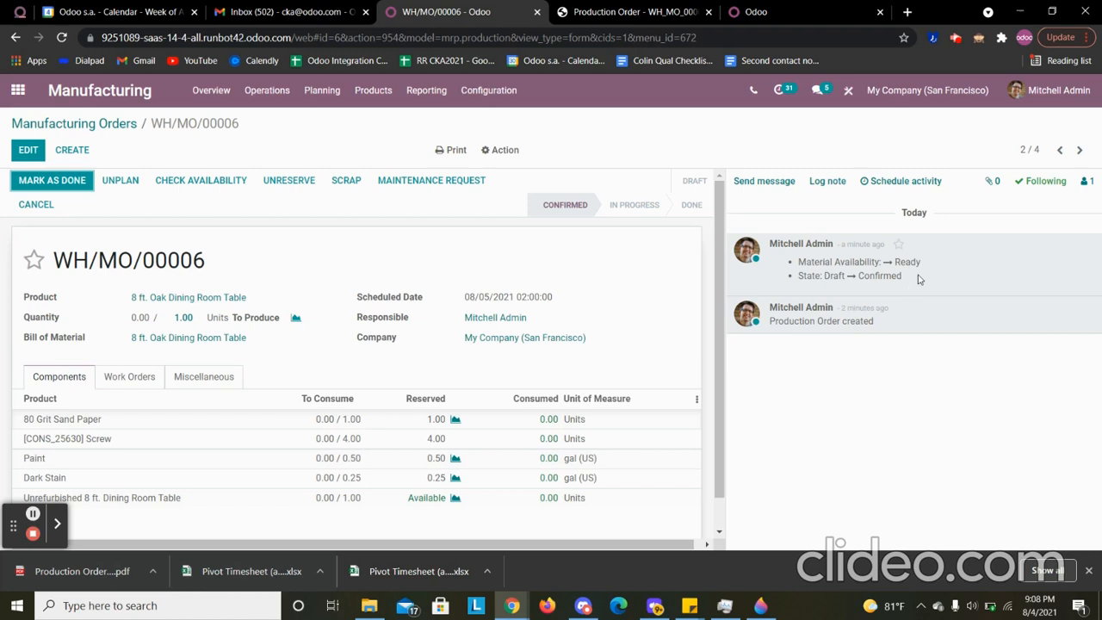
pyautogui.click(217, 182)
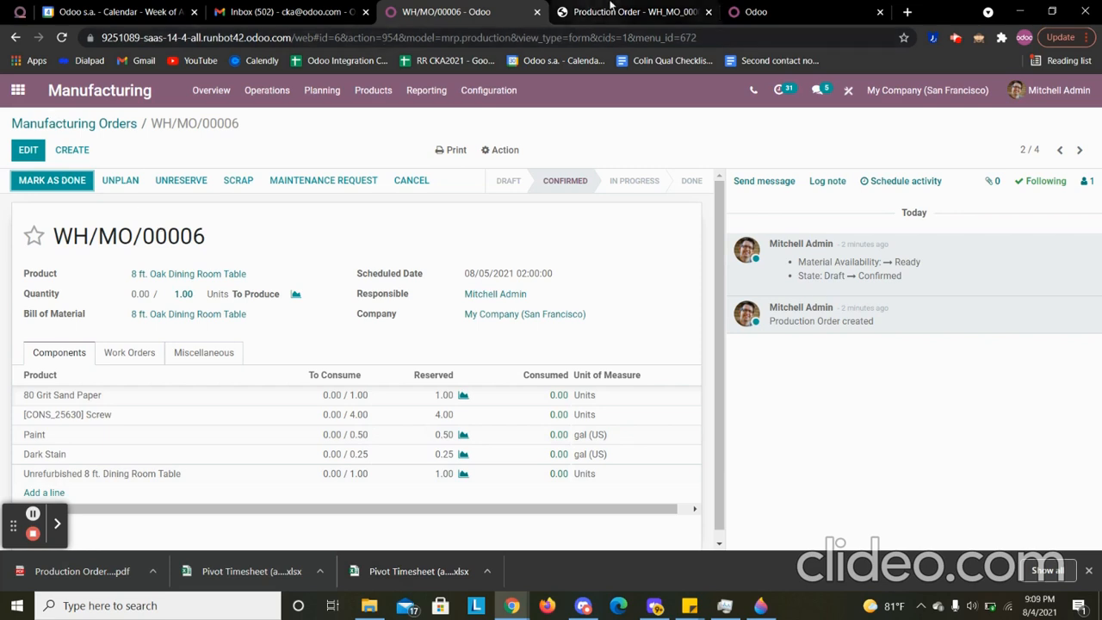
# - In the separate Odoo browser tab, open Manufacturing and start the table's work order at the Wood Refurbishing Station
pyautogui.click(754, 12)
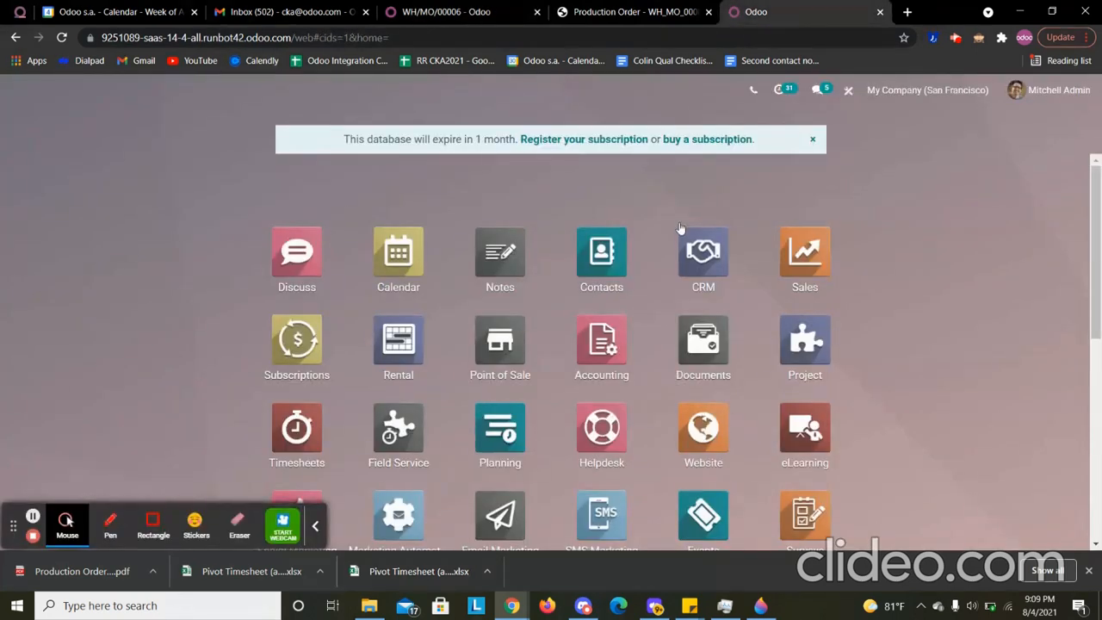
pyautogui.write('man')
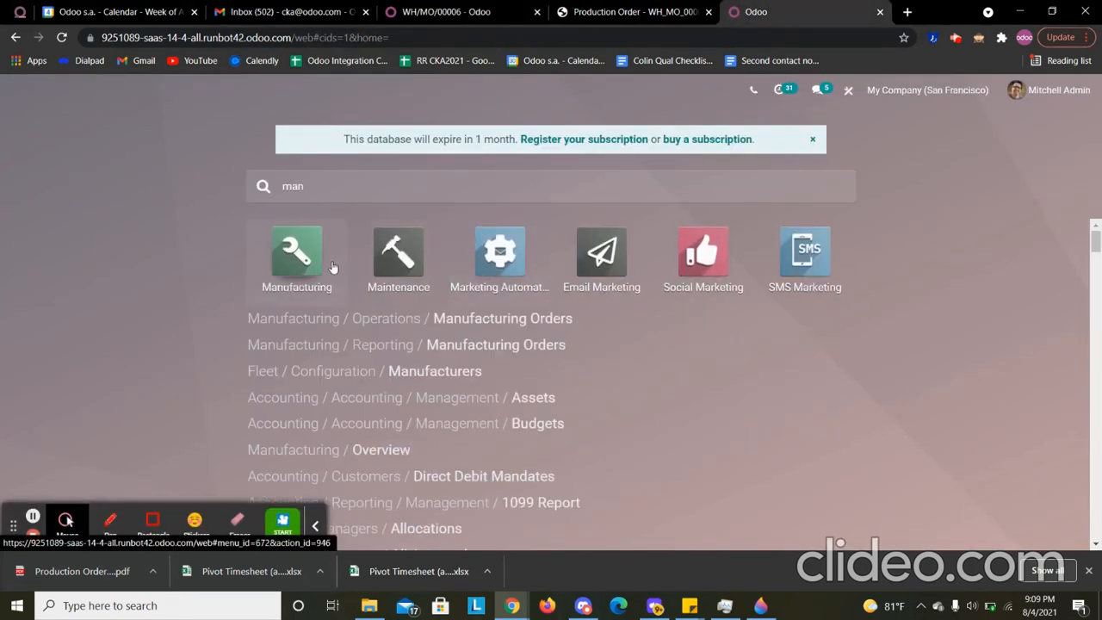
pyautogui.click(294, 258)
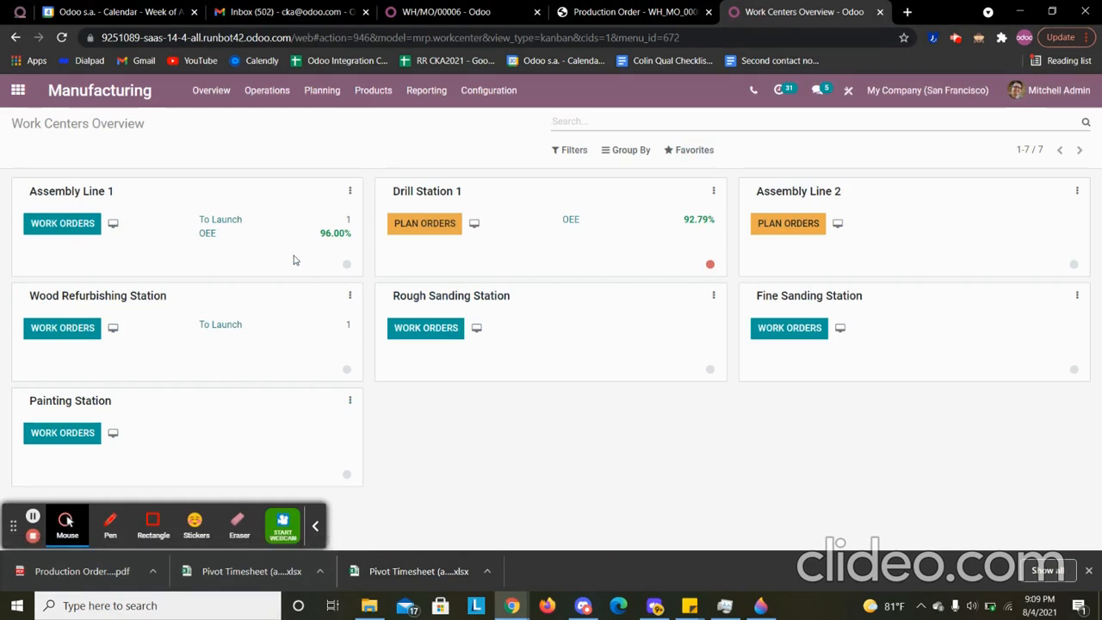
pyautogui.click(211, 330)
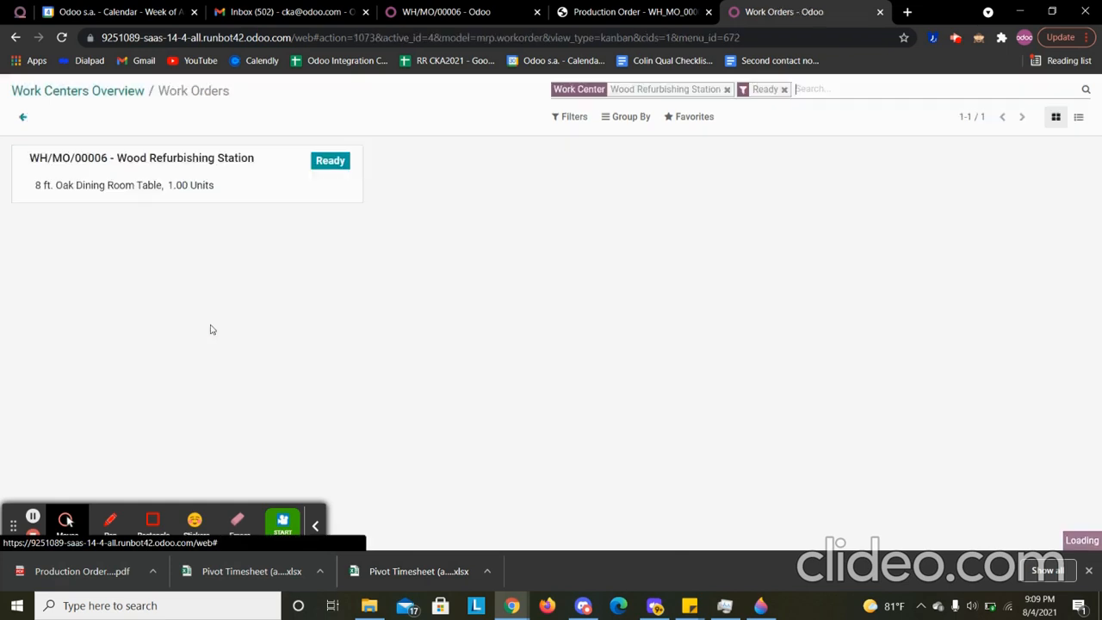
pyautogui.click(234, 166)
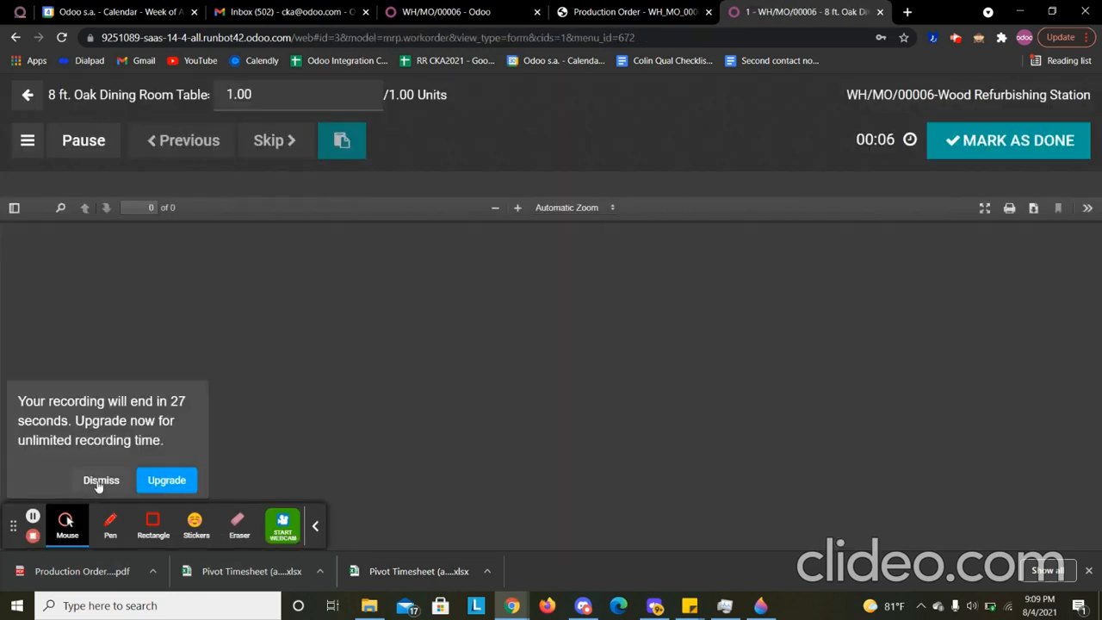
# - Review the worksheet drawing of the Wood Refurbishing Station work order and mark the work order as done
pyautogui.click(100, 481)
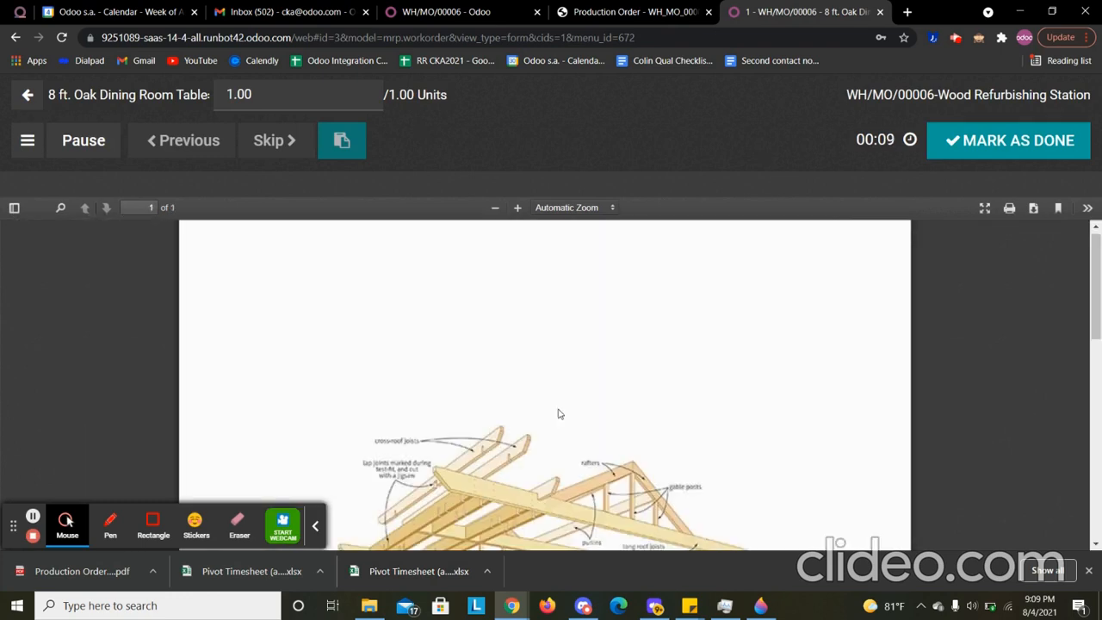
pyautogui.moveTo(1096, 269)
pyautogui.mouseDown()
pyautogui.moveTo(1099, 455)
pyautogui.moveTo(1066, 289)
pyautogui.mouseUp()
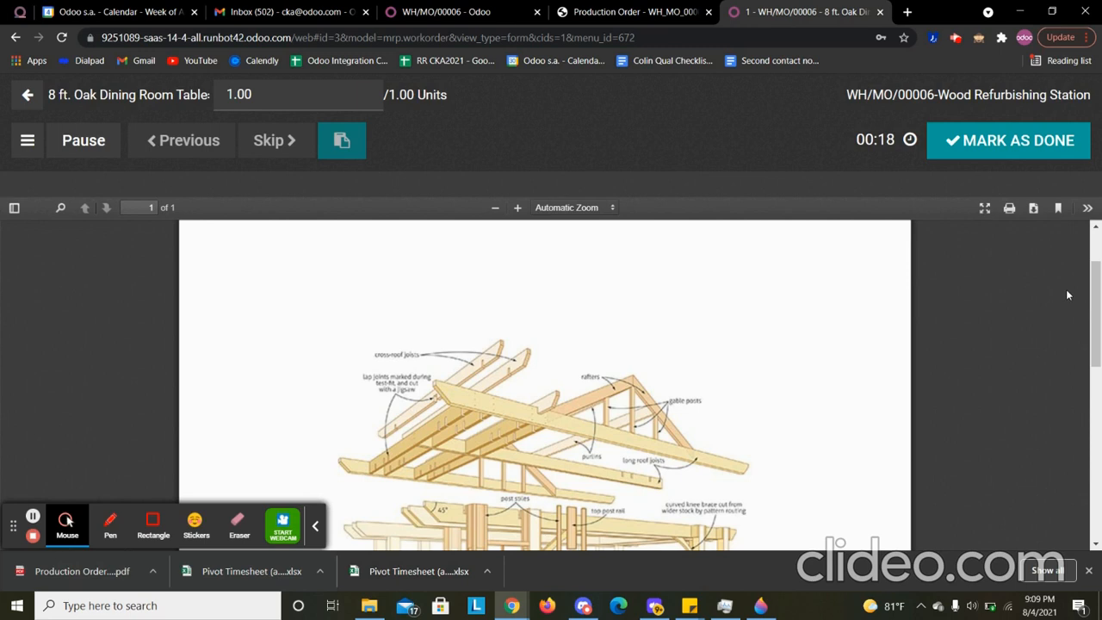
pyautogui.click(33, 148)
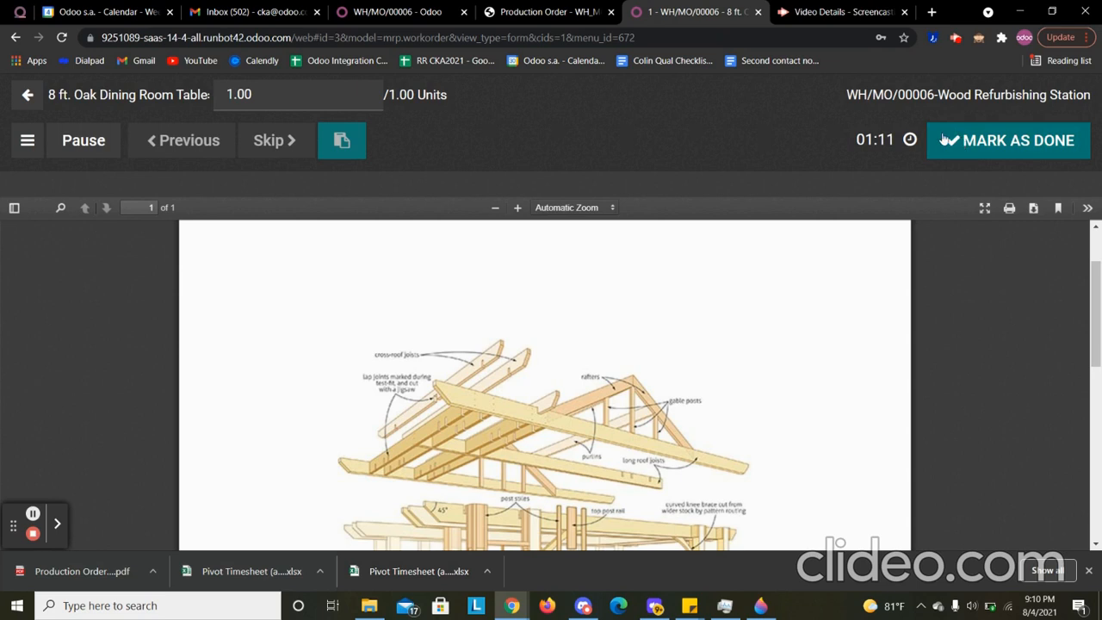
pyautogui.click(975, 142)
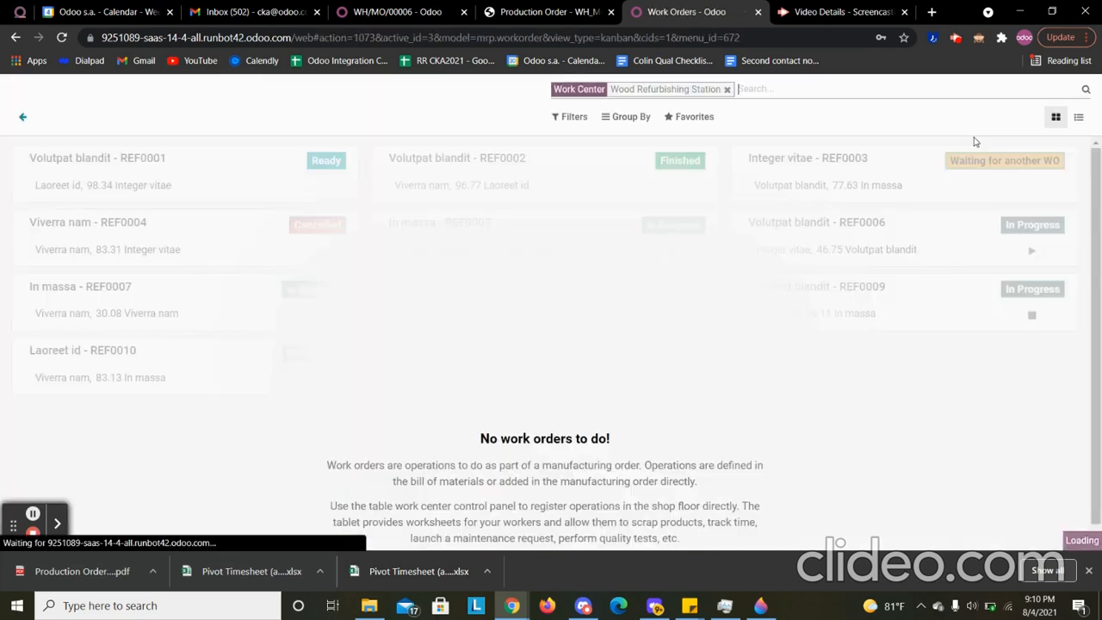
# - Reload the table's manufacturing order and check the status of its work orders
pyautogui.click(398, 7)
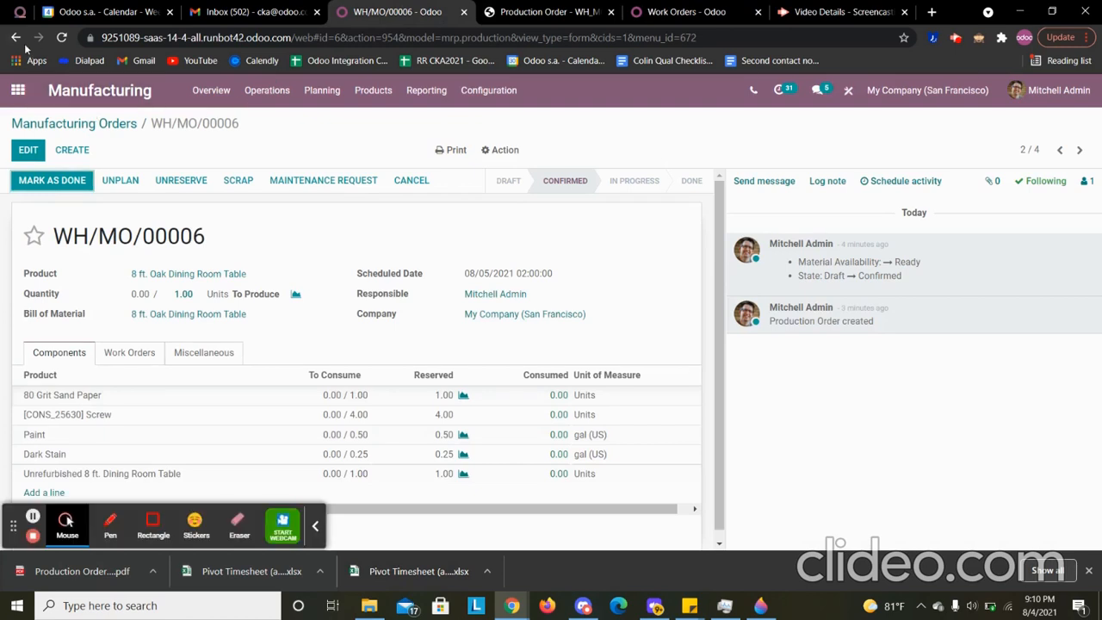
pyautogui.click(63, 38)
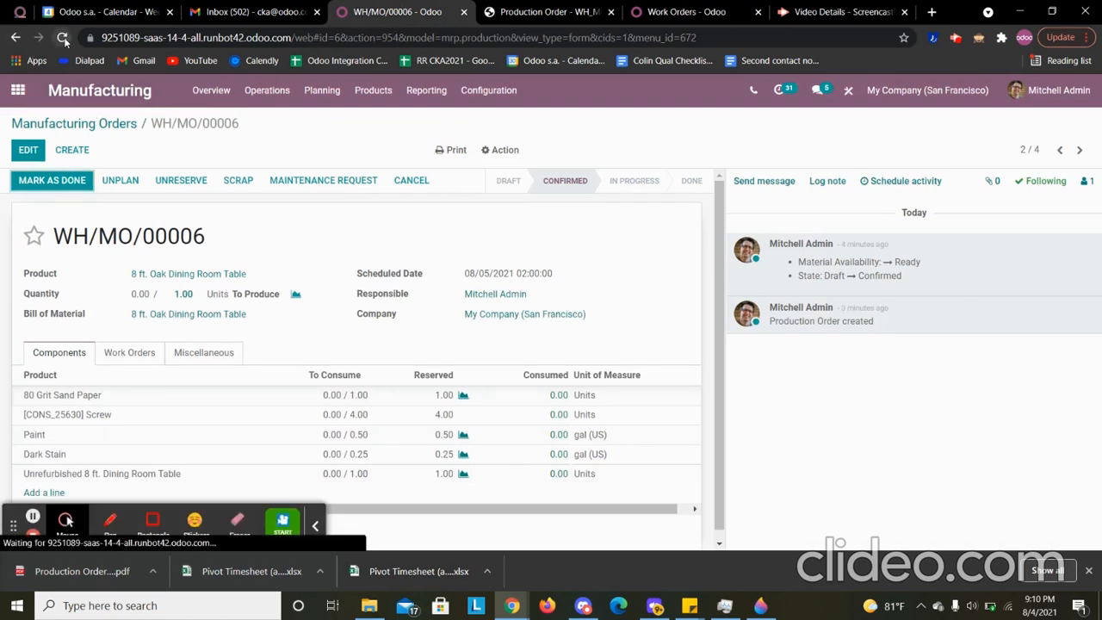
pyautogui.click(132, 353)
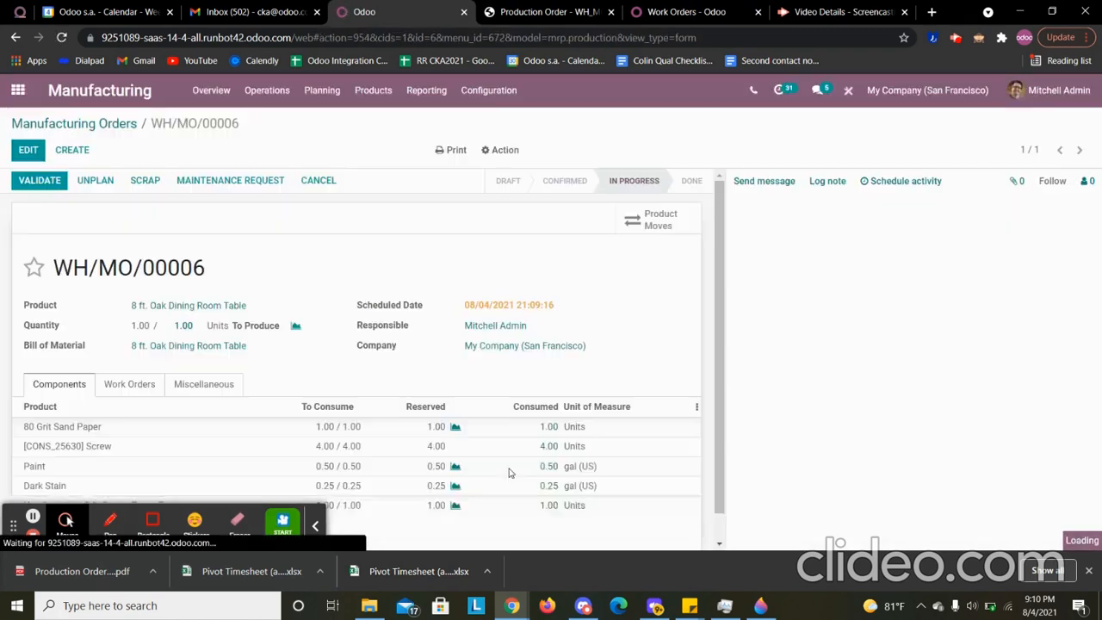
pyautogui.click(125, 388)
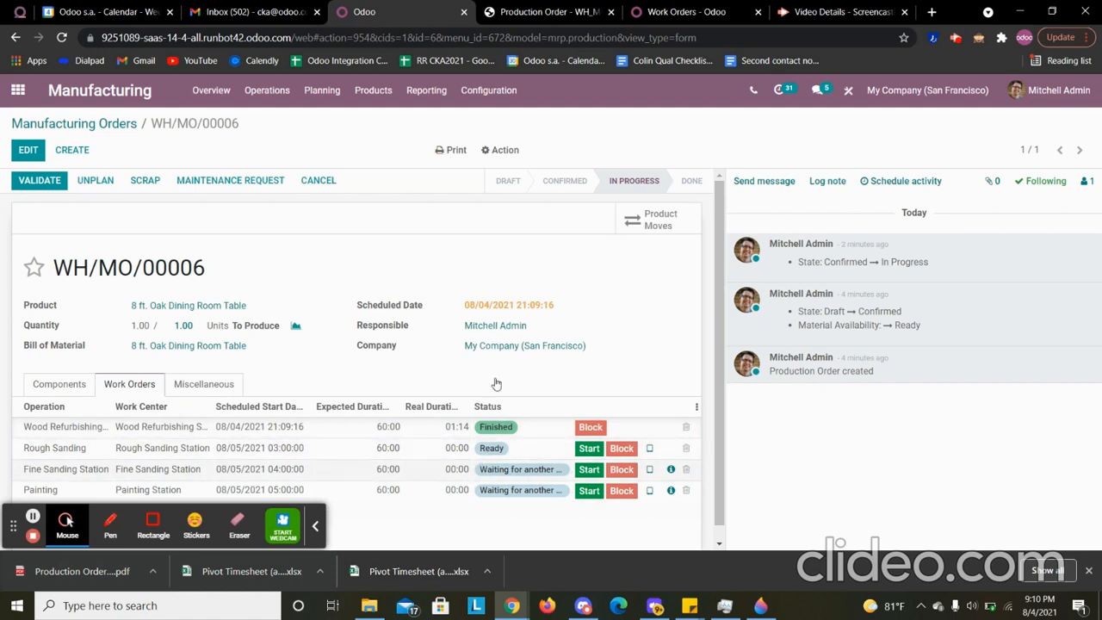
# - Start the table's Rough Sanding work order from the work centers overview, mark it as done, and open the Fine Sanding Station's work orders
pyautogui.click(650, 8)
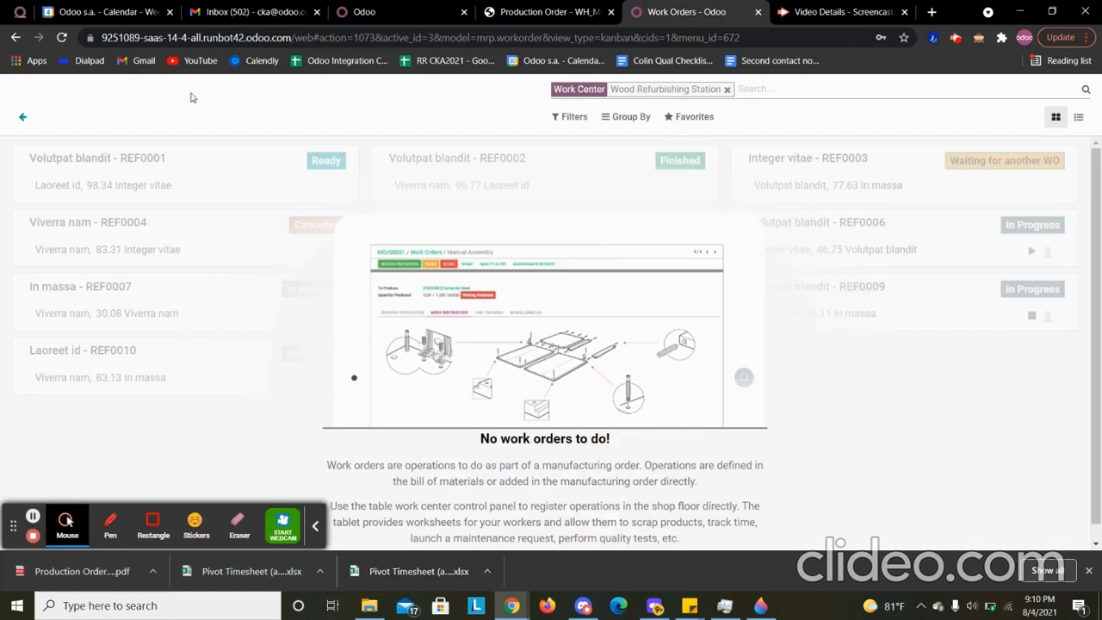
pyautogui.click(24, 118)
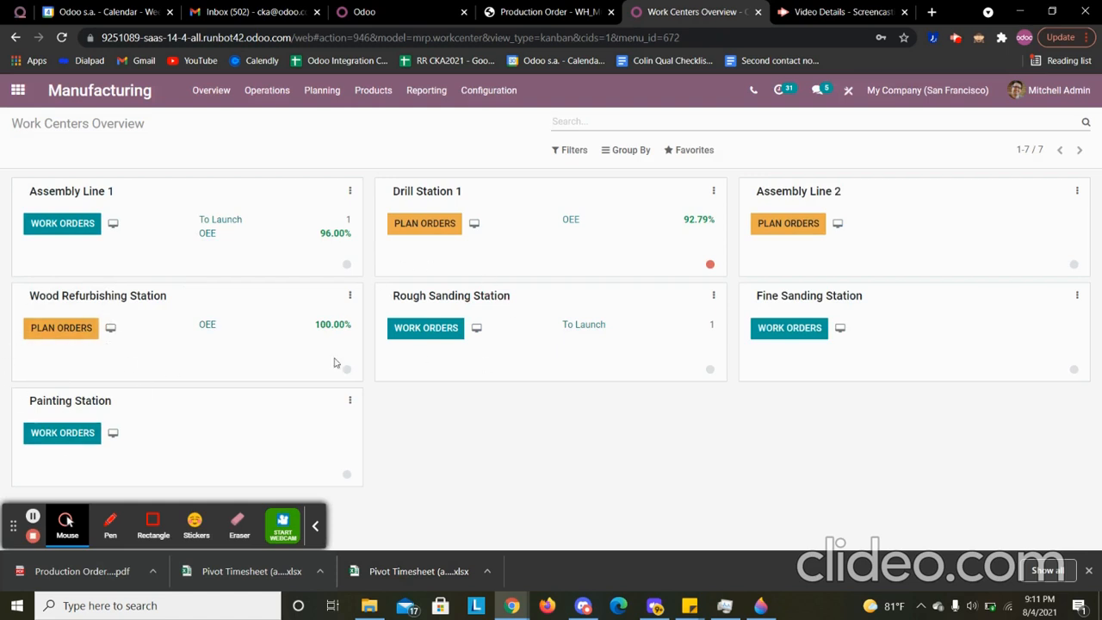
pyautogui.click(434, 340)
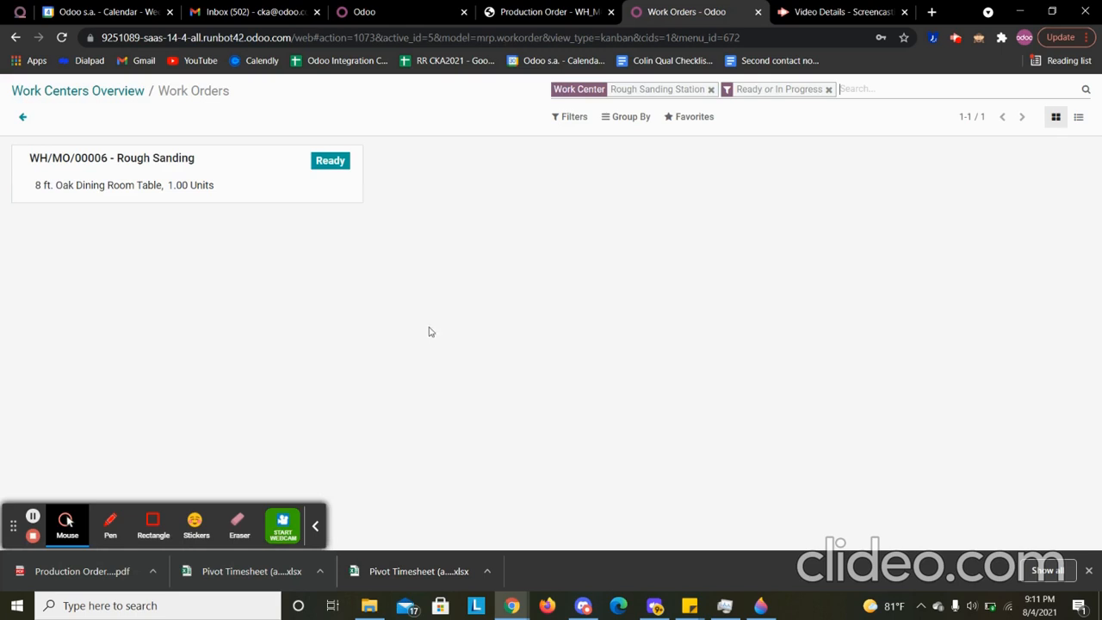
pyautogui.click(219, 163)
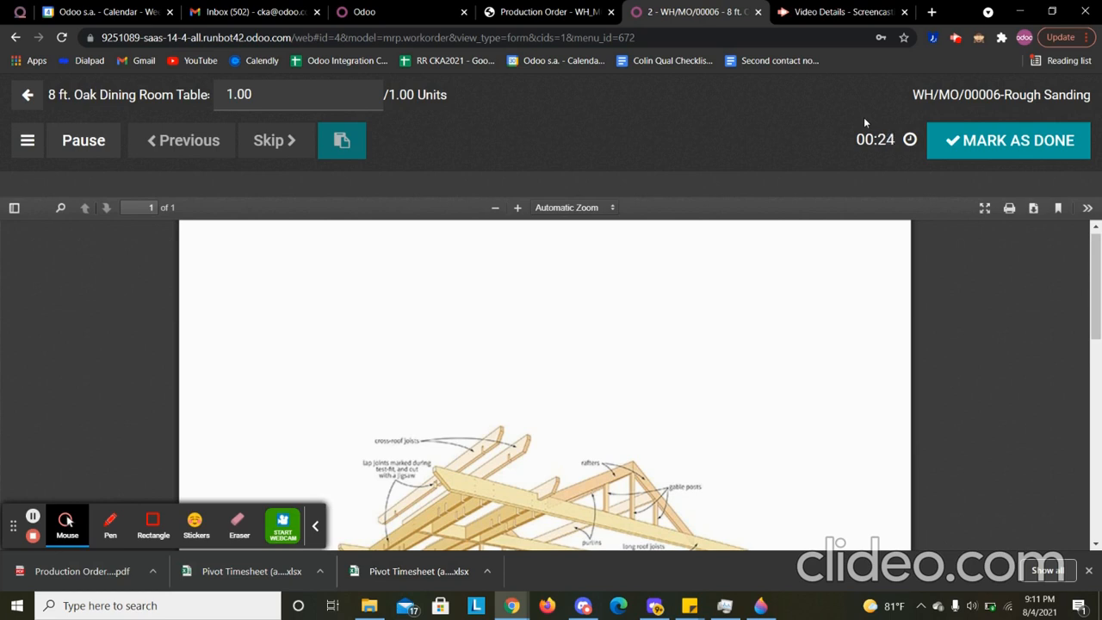
pyautogui.click(1016, 147)
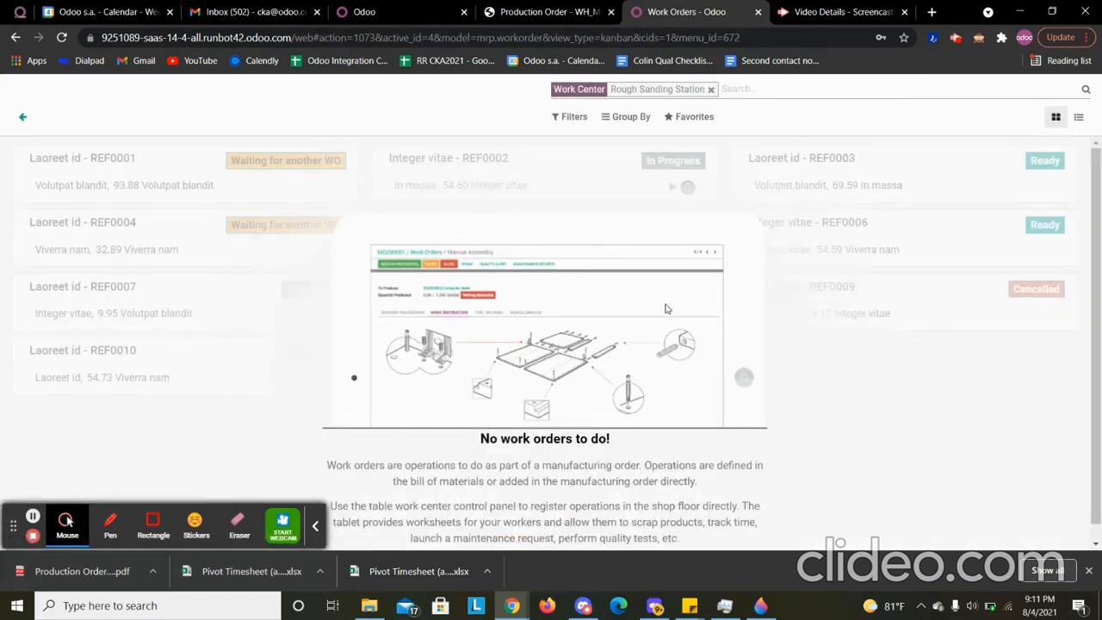
pyautogui.click(24, 118)
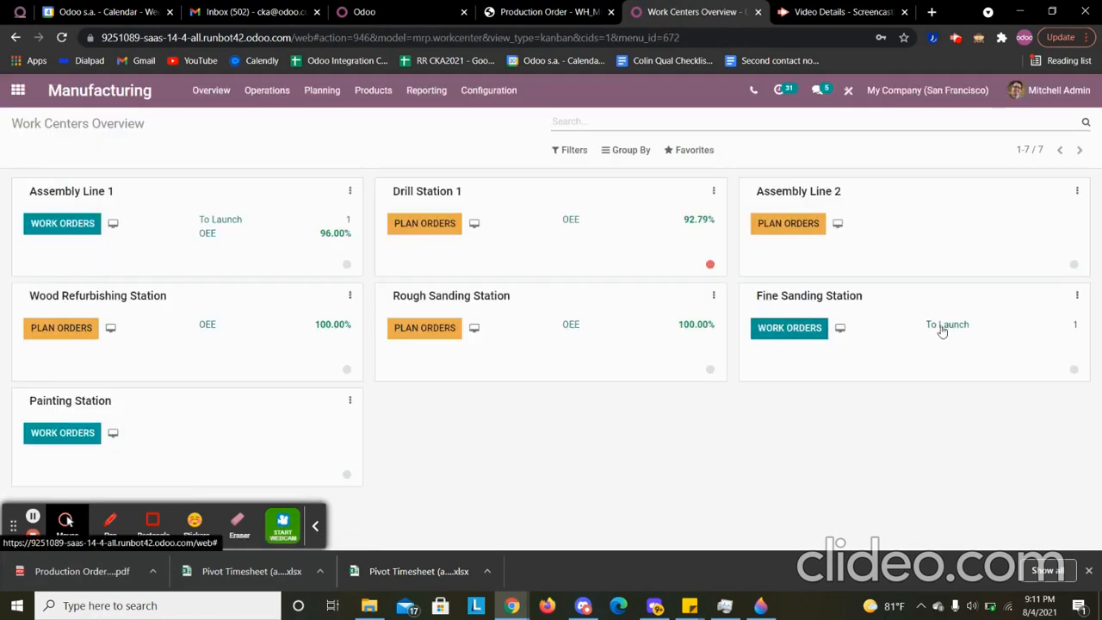
pyautogui.click(769, 332)
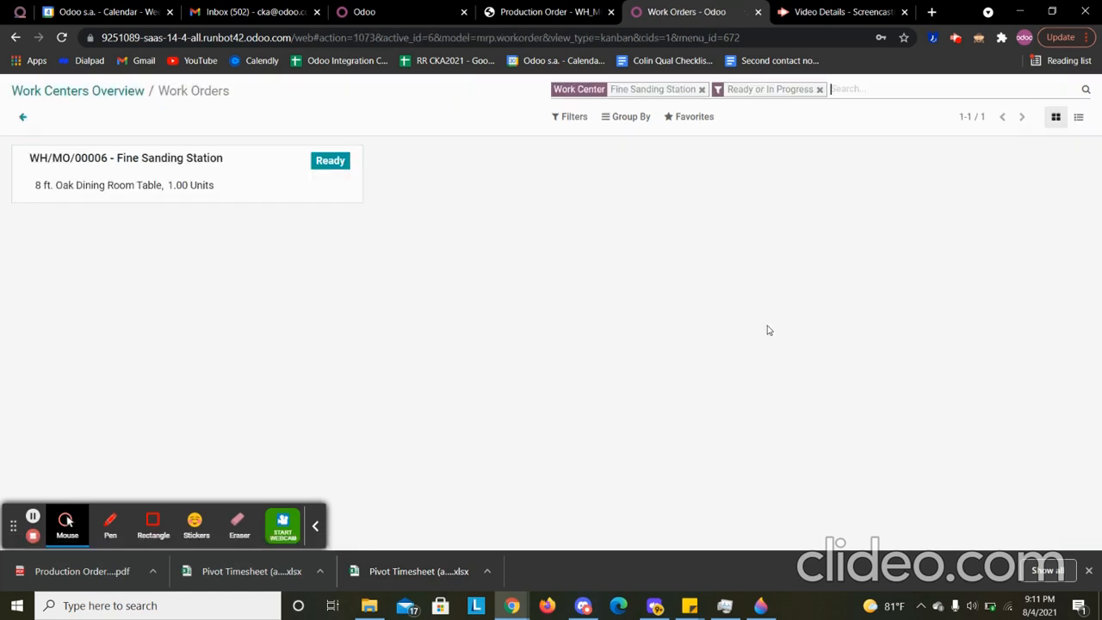
# - Refresh the manufacturing order and check the progress of its Rough Sanding and Fine Sanding work orders
pyautogui.click(421, 10)
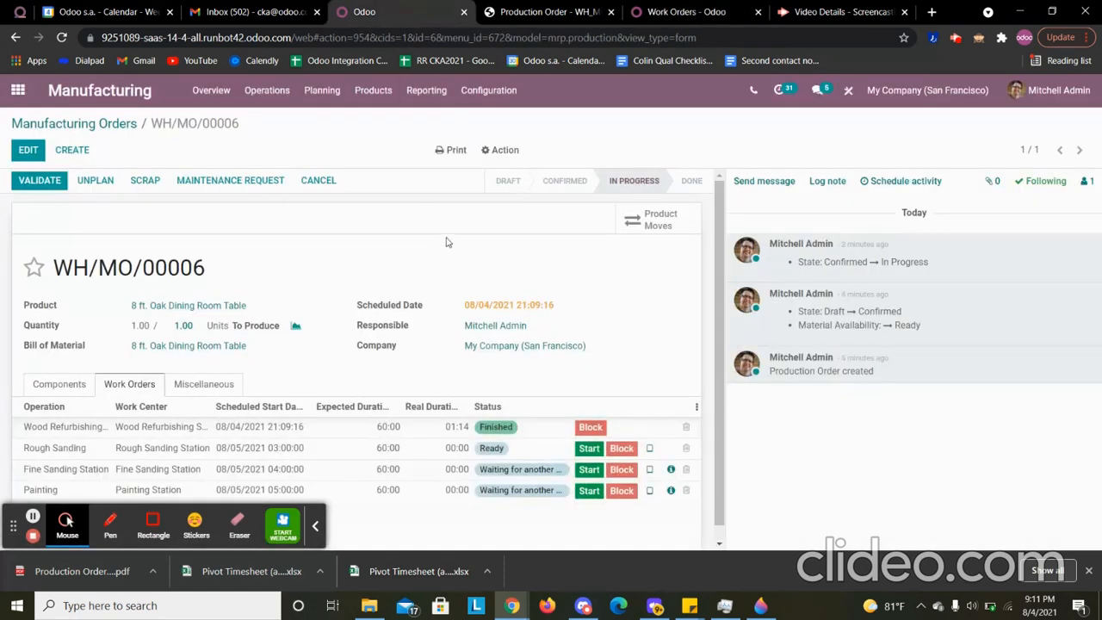
pyautogui.click(63, 38)
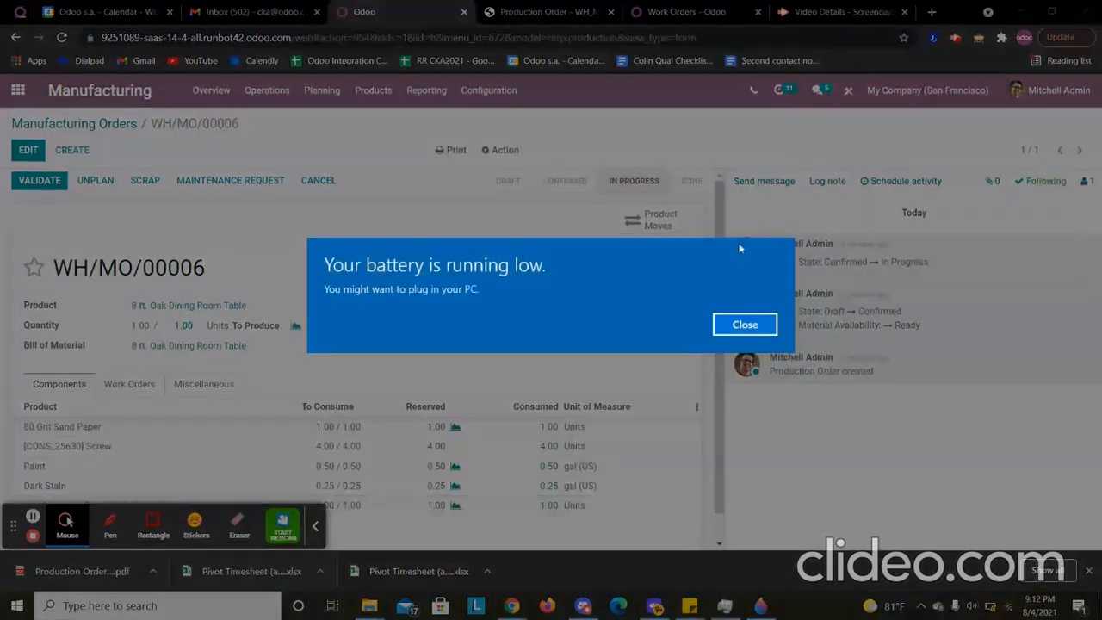
pyautogui.click(771, 322)
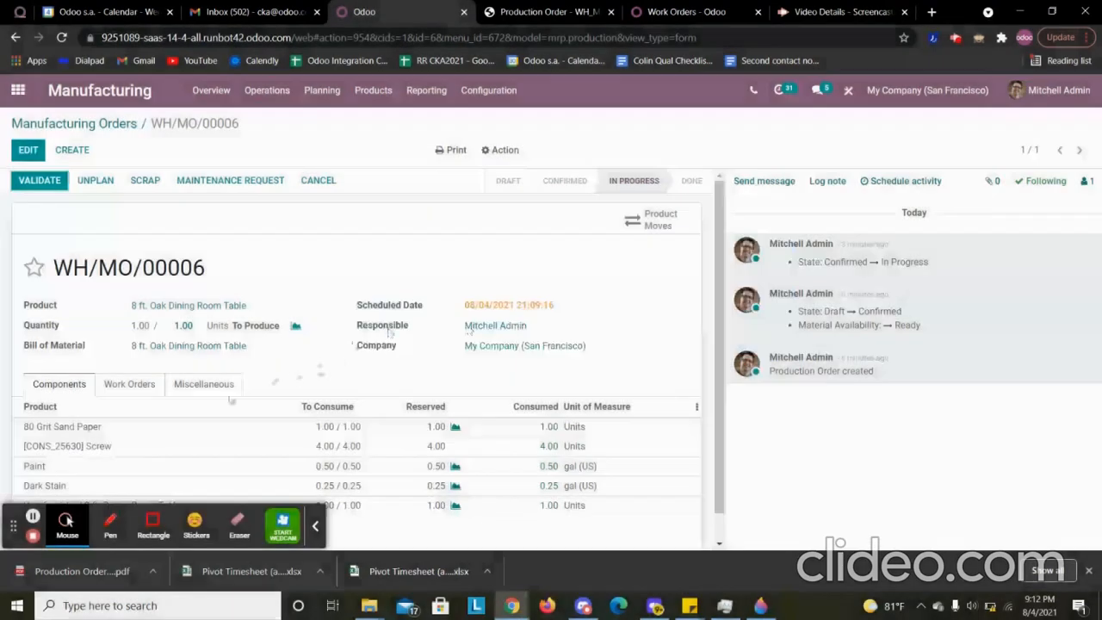
pyautogui.click(130, 384)
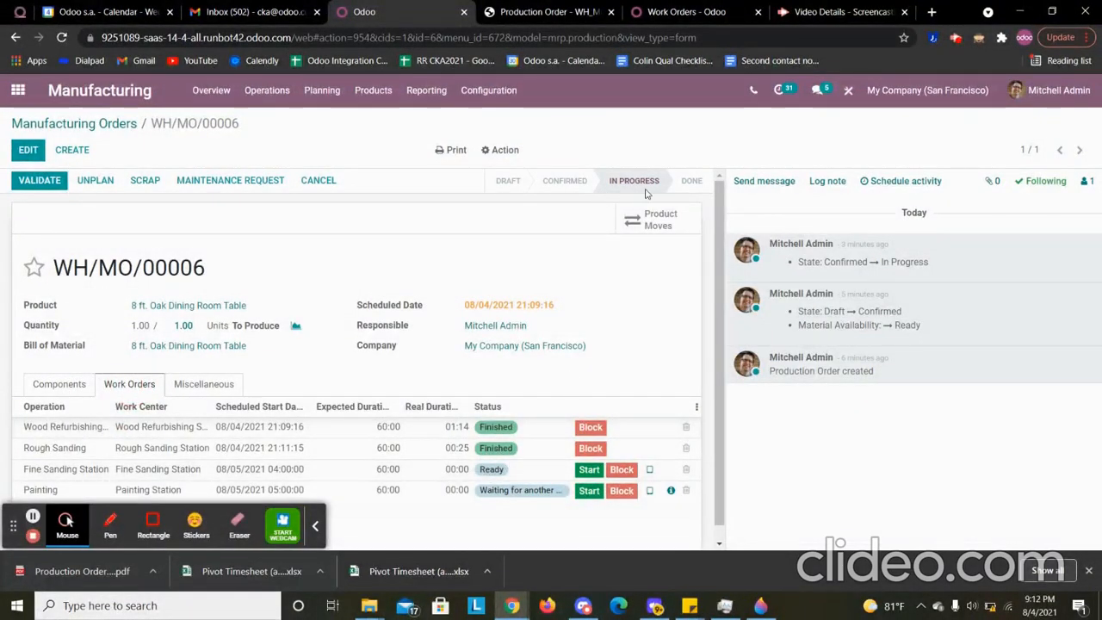
# - Start the table's Fine Sanding Station work order and mark it as done
pyautogui.click(730, 5)
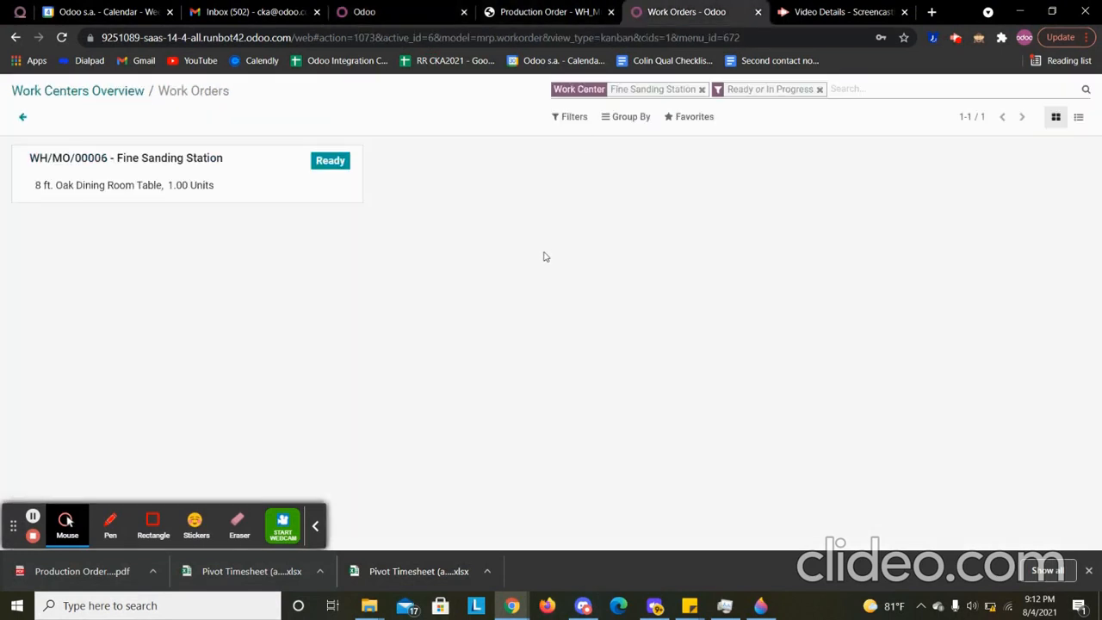
pyautogui.click(232, 191)
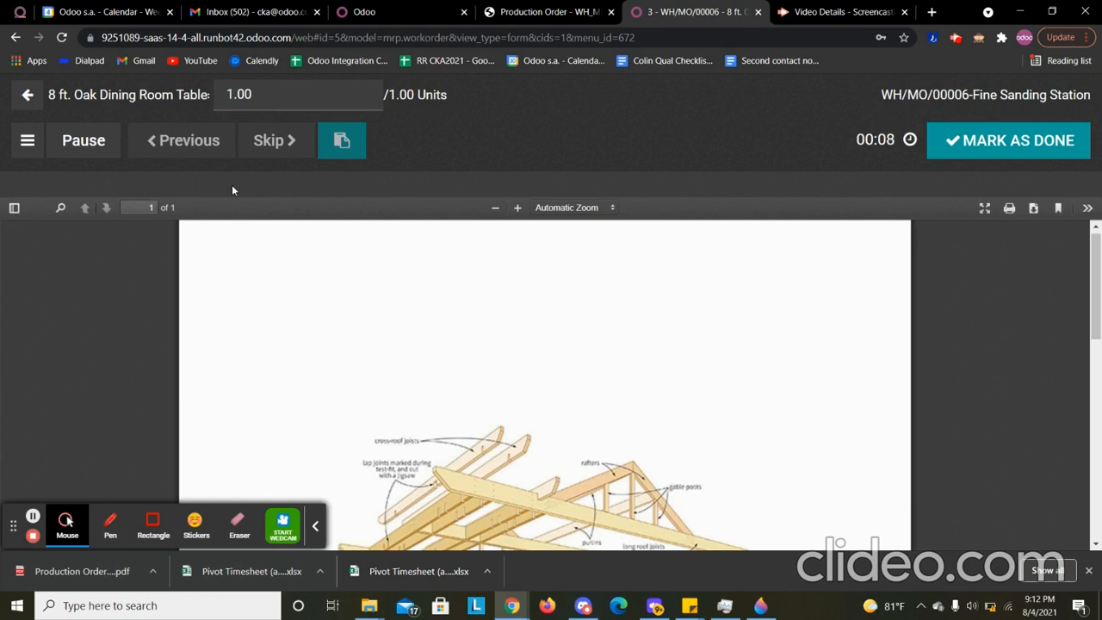
pyautogui.click(989, 134)
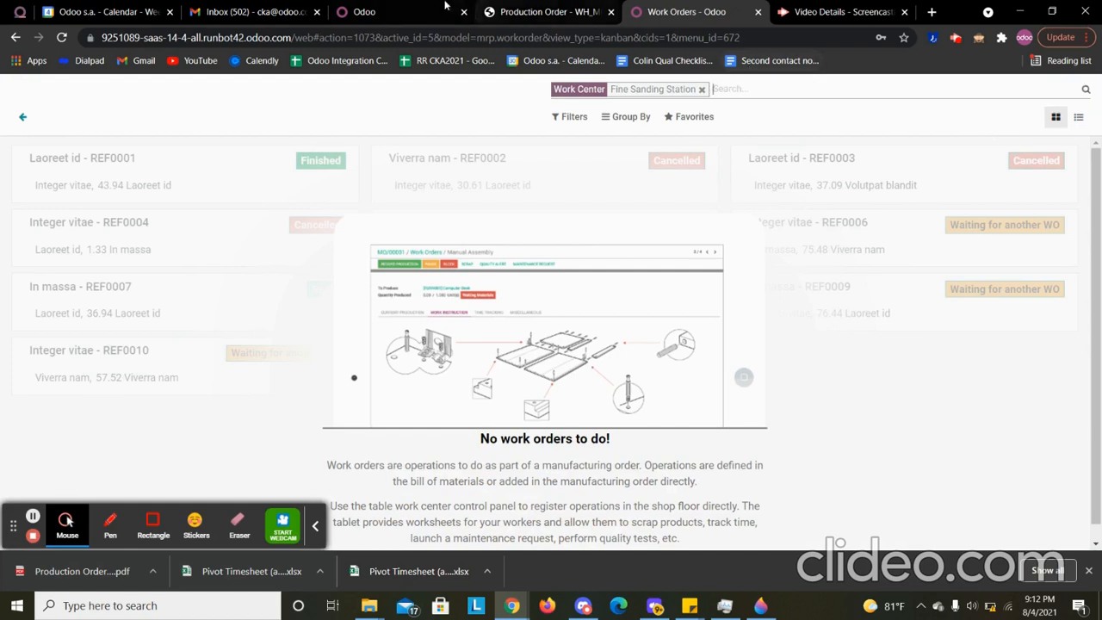
# - Refresh the manufacturing order again and check the status of its Fine Sanding and Painting operations
pyautogui.click(379, 12)
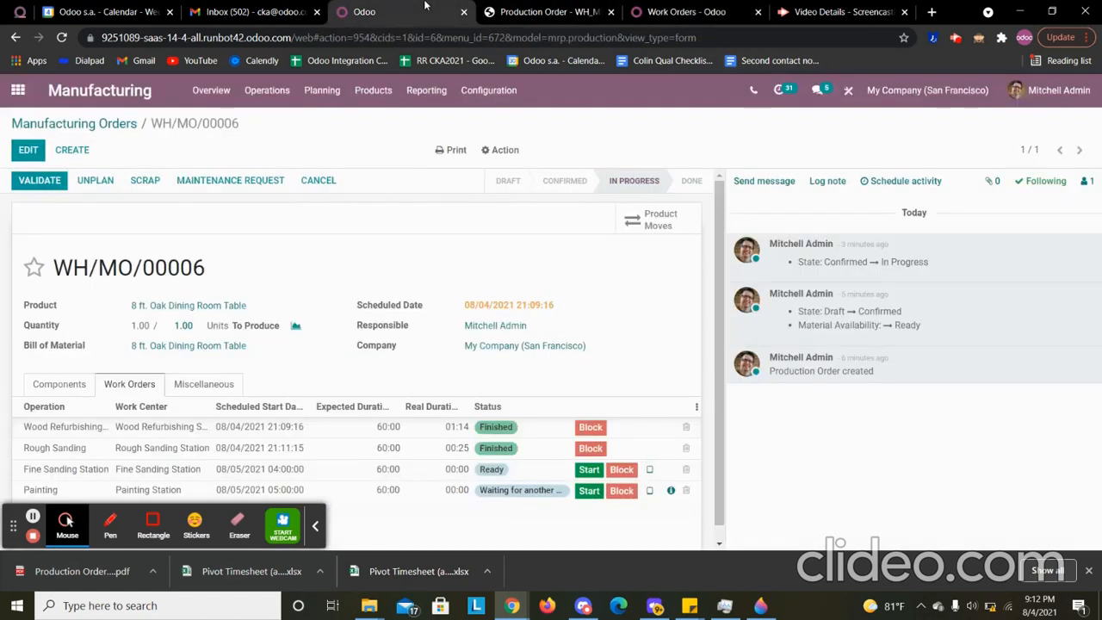
pyautogui.click(62, 37)
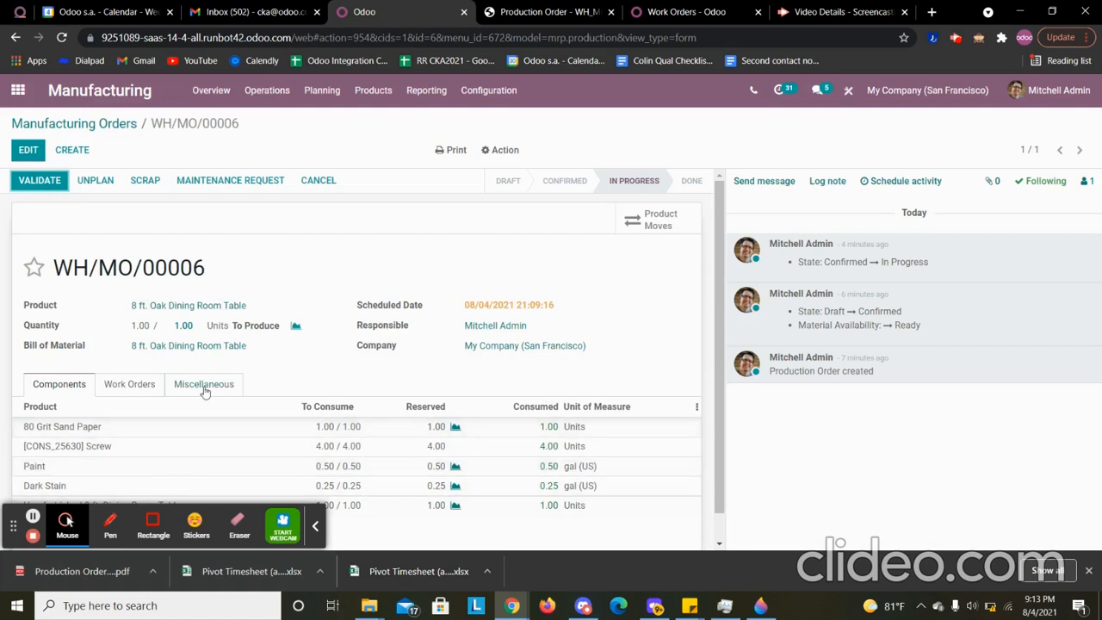
pyautogui.click(127, 387)
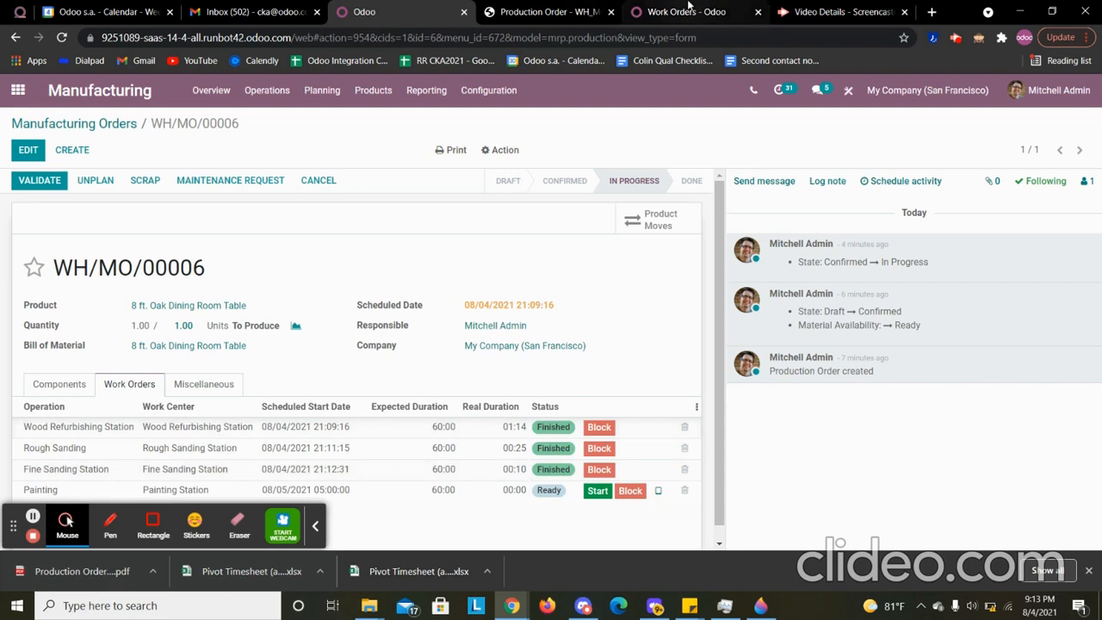
# - Start the table's Painting work order at the Painting Station from the work centers overview and mark it as done
pyautogui.click(687, 12)
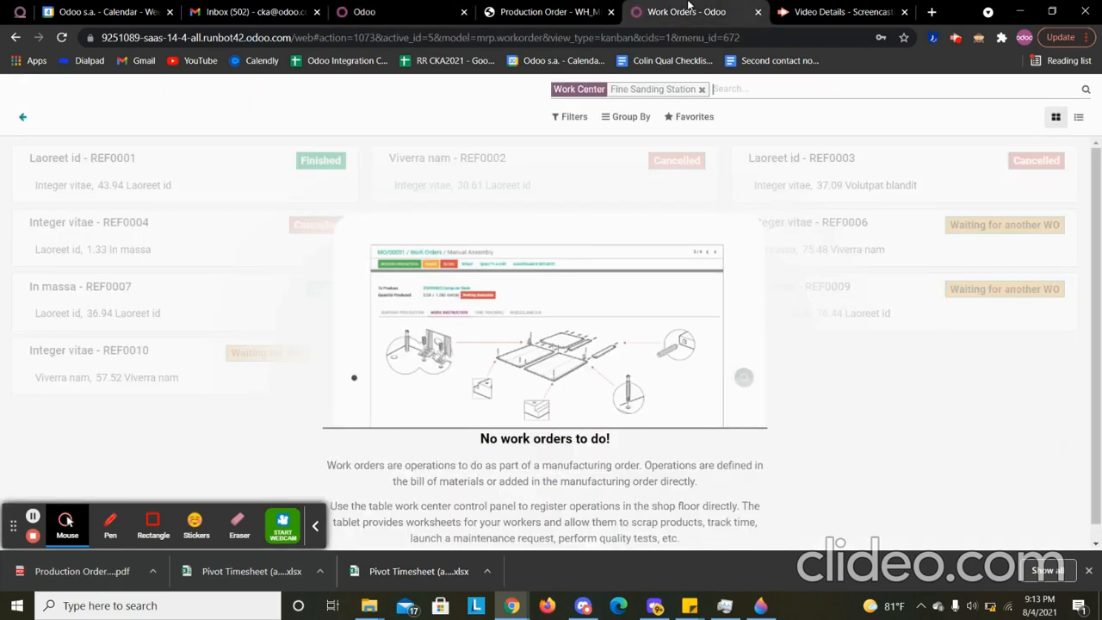
pyautogui.click(22, 116)
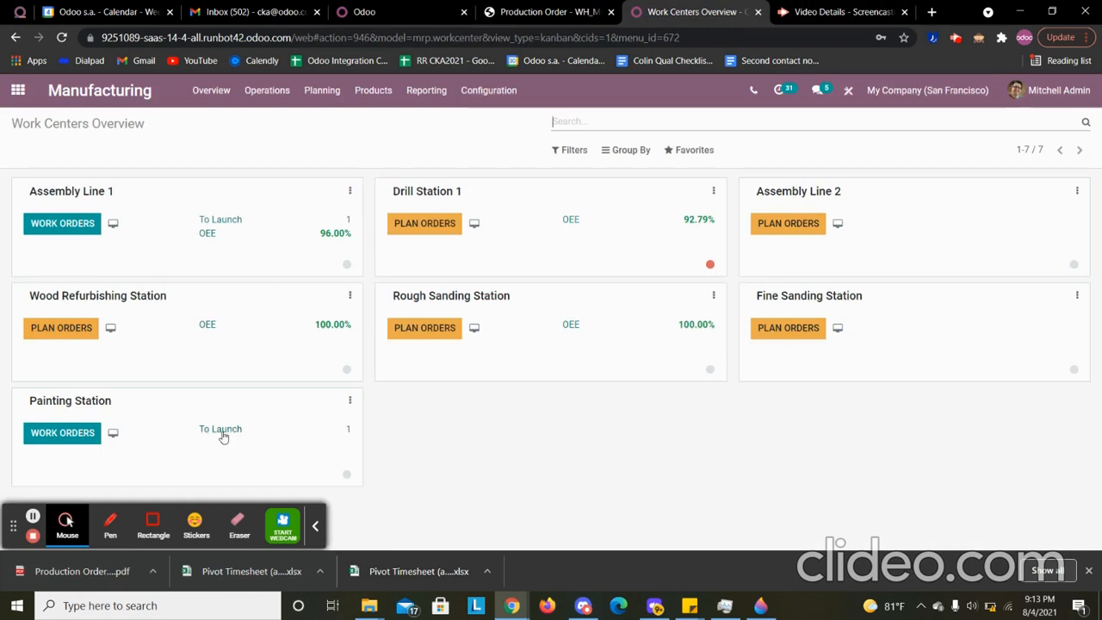
pyautogui.click(63, 433)
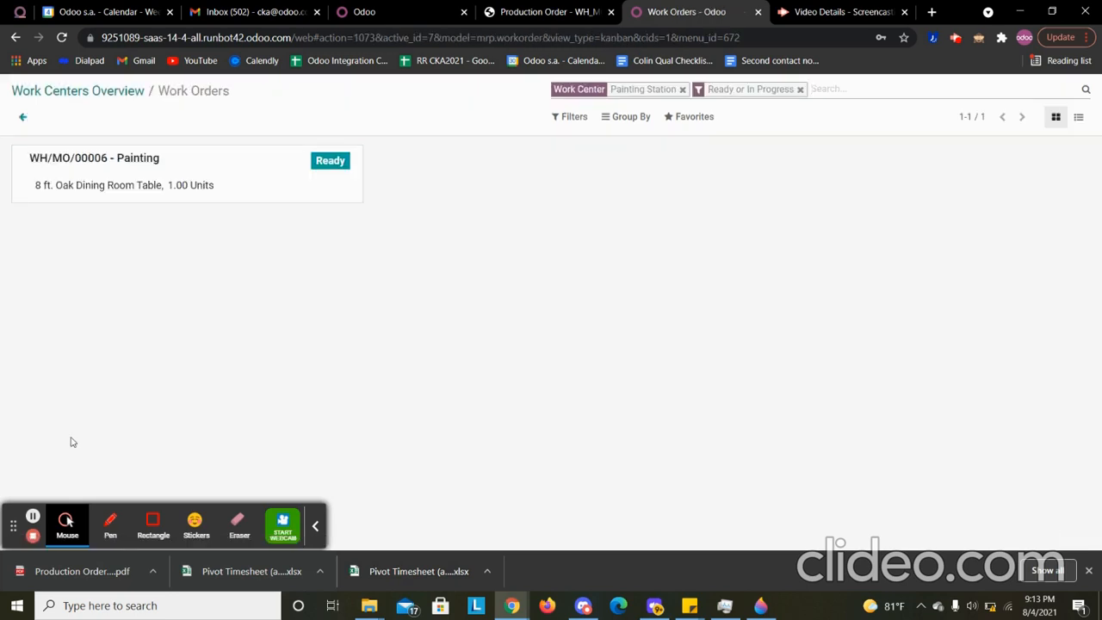
pyautogui.click(134, 199)
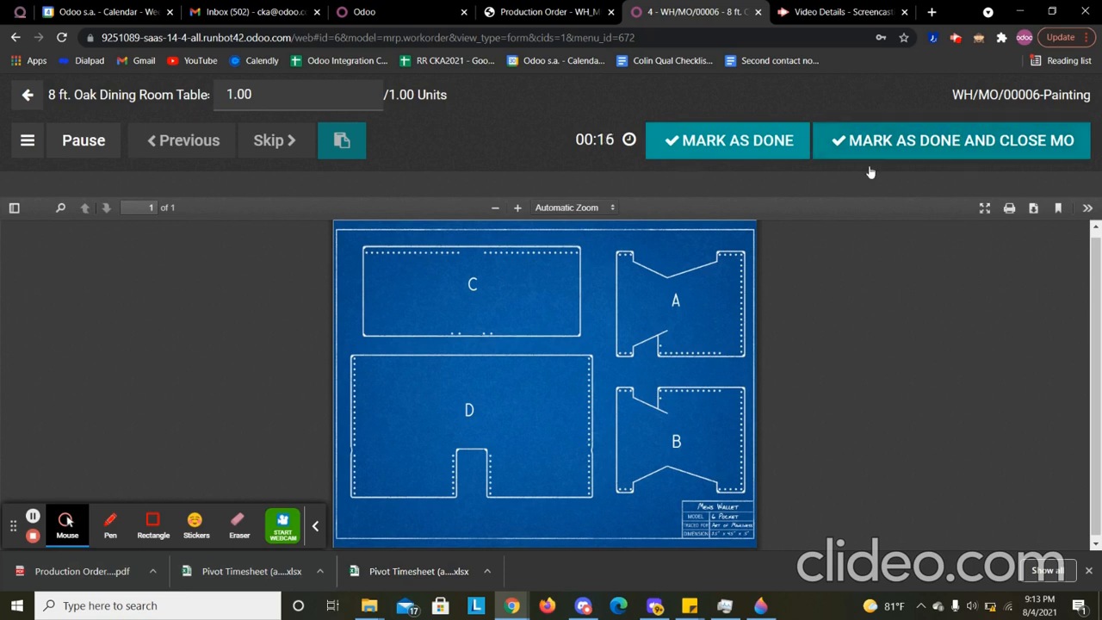
pyautogui.click(739, 153)
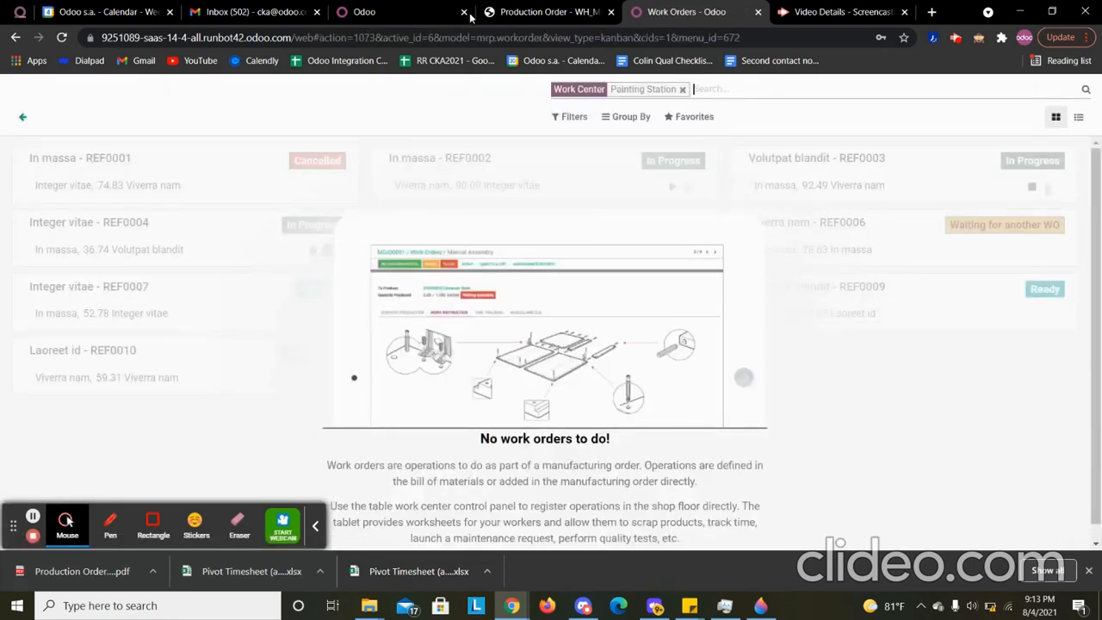
# - Refresh the manufacturing order, check the status of its work orders, and mark the whole order as done
pyautogui.click(414, 7)
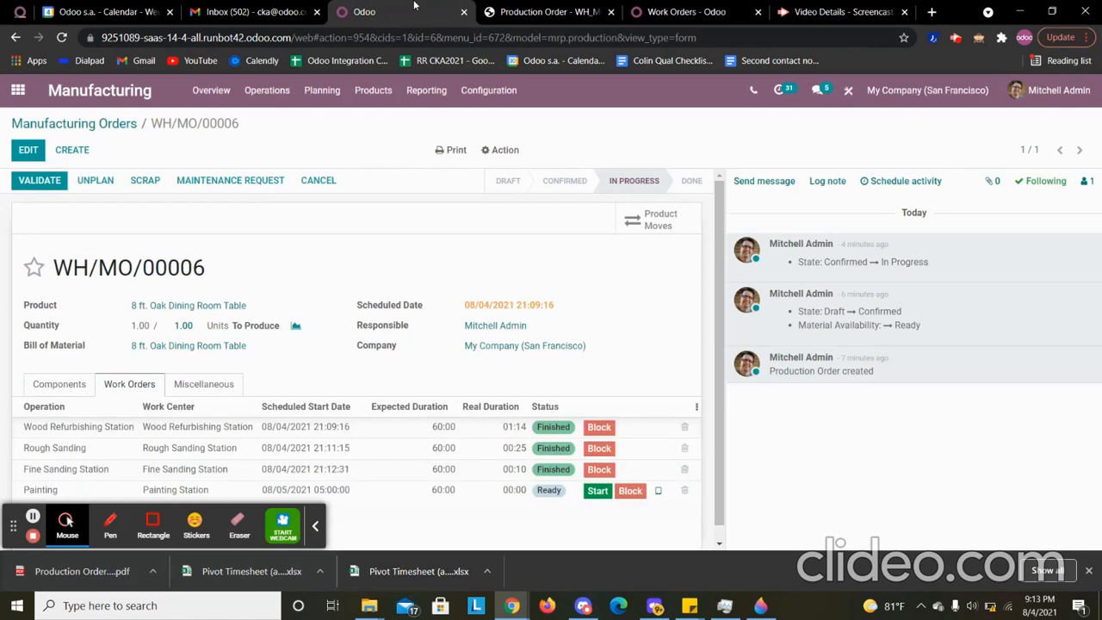
pyautogui.click(61, 40)
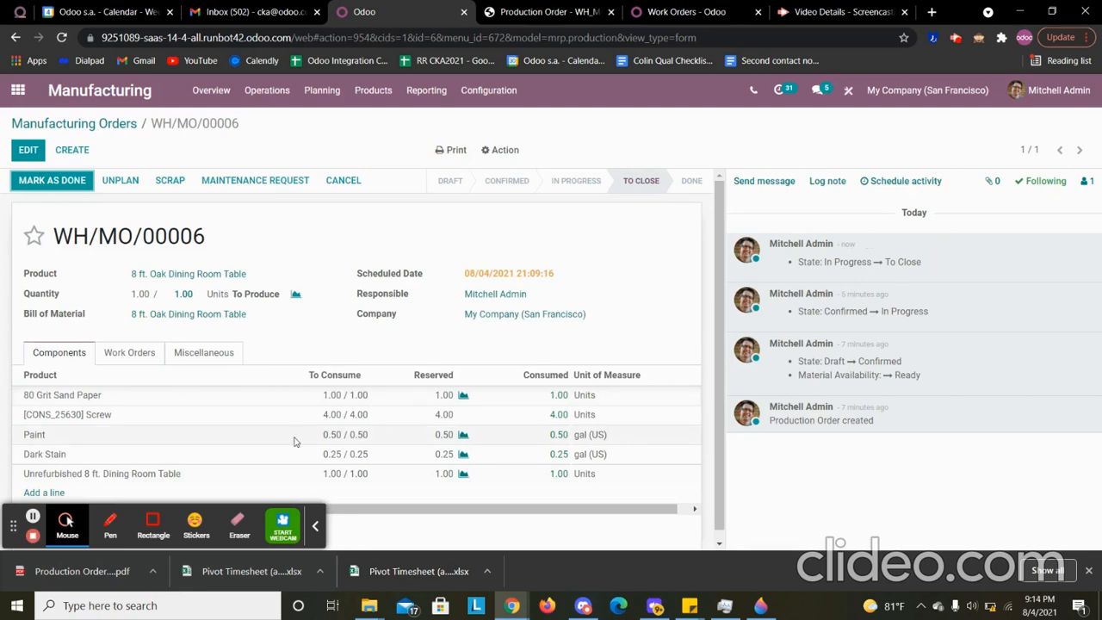
pyautogui.click(126, 362)
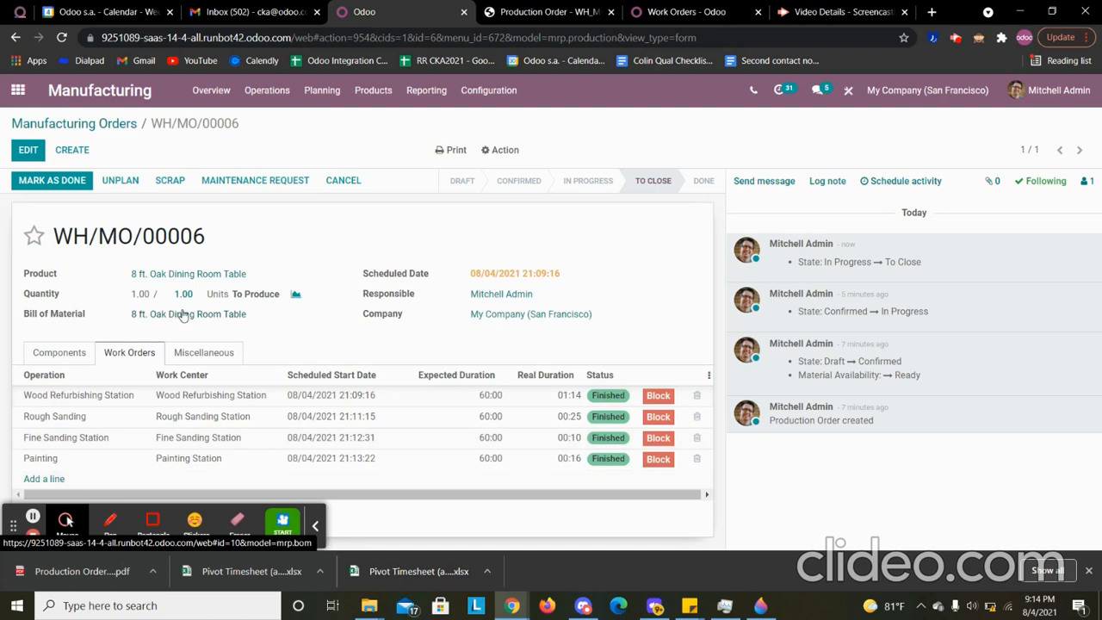
pyautogui.click(50, 182)
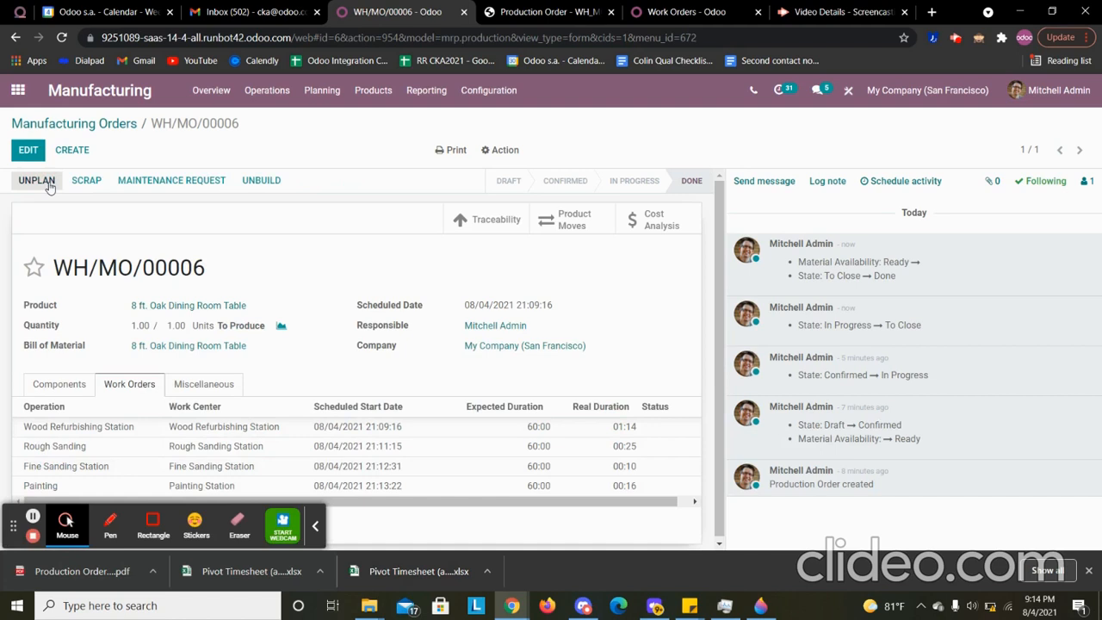
# - Review the order's traceability report with the table's components expanded, and return to the manufacturing order
pyautogui.click(495, 222)
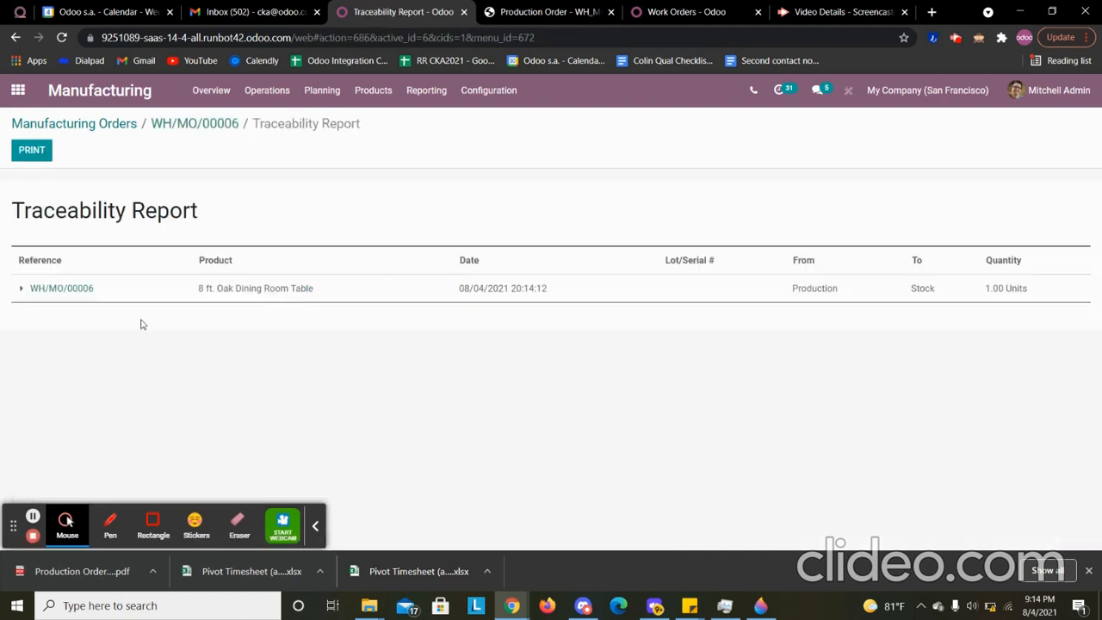
pyautogui.click(21, 289)
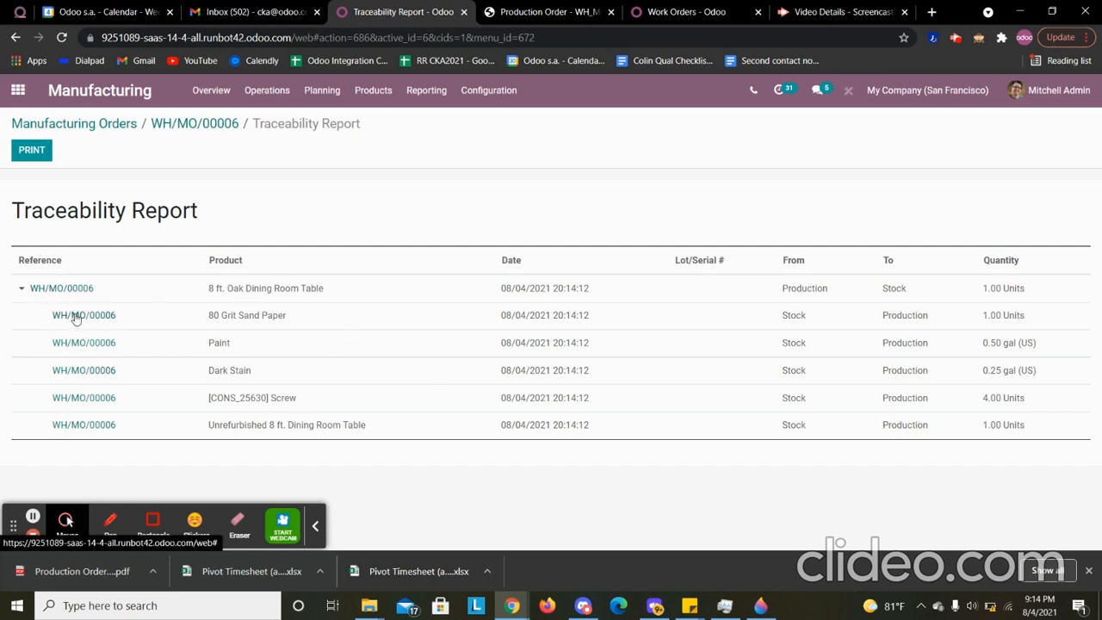
pyautogui.click(173, 126)
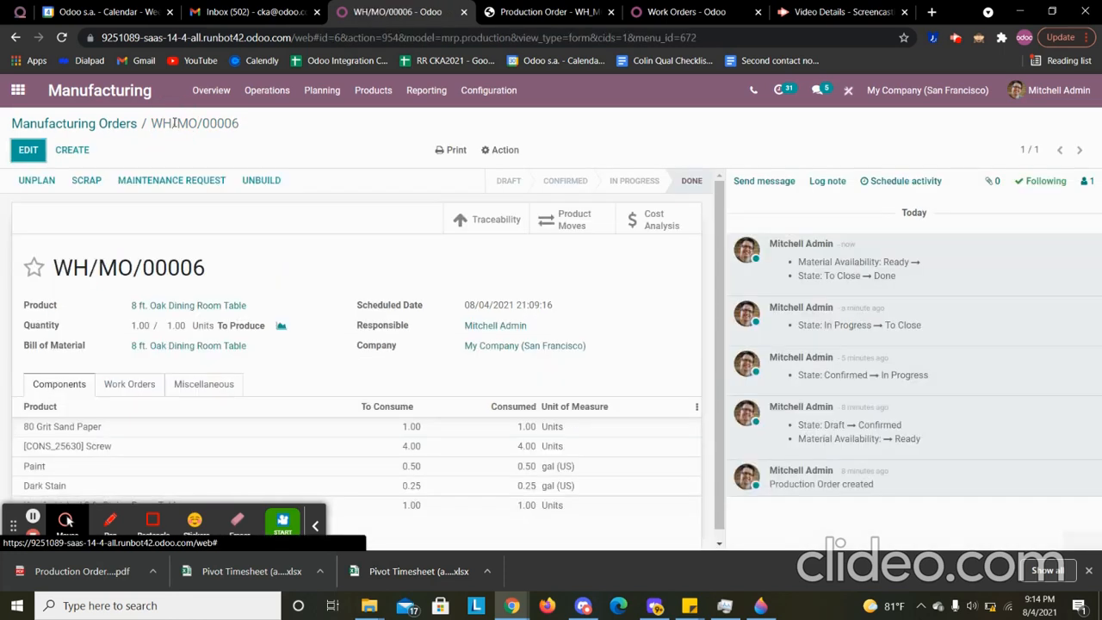
# - Review the product moves of the manufacturing order and the list's optional columns, and return to the order
pyautogui.click(568, 221)
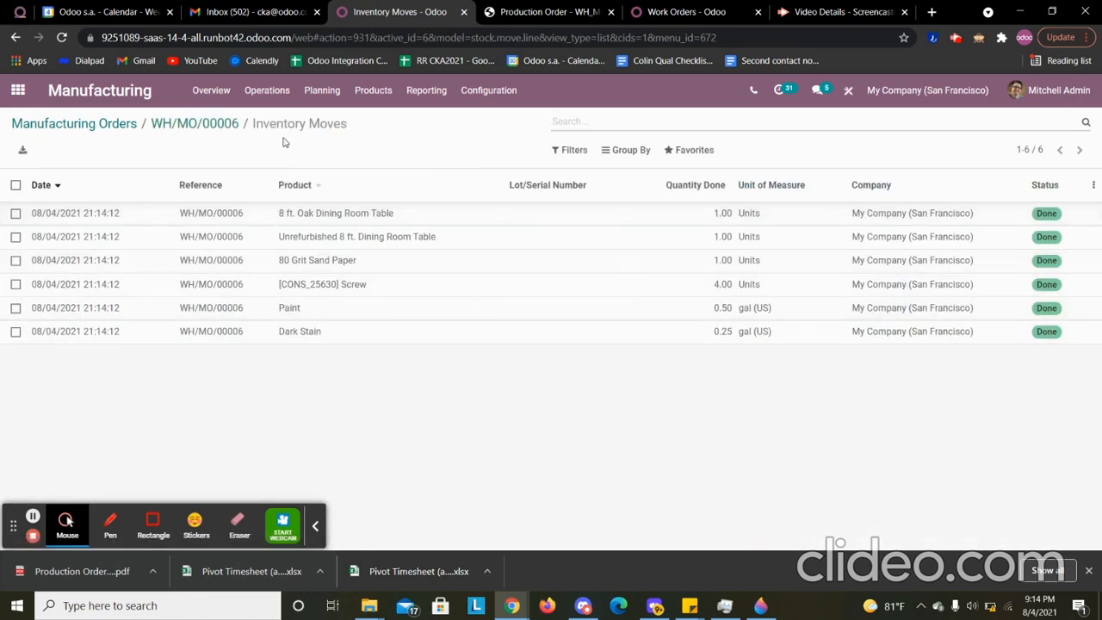
pyautogui.click(1095, 186)
pyautogui.click(1096, 188)
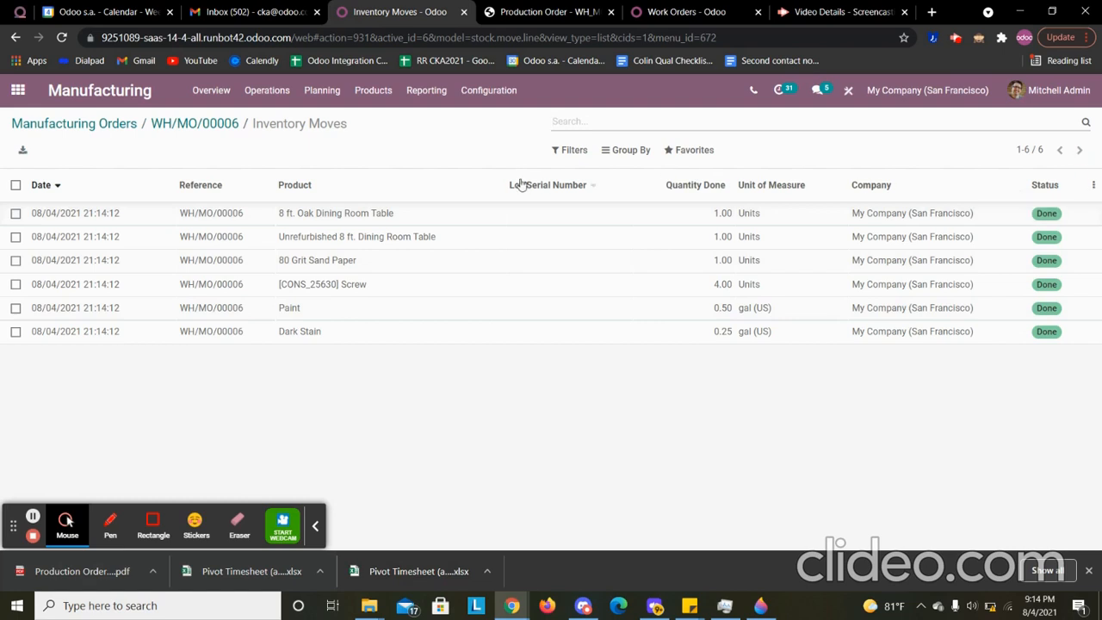
pyautogui.click(185, 126)
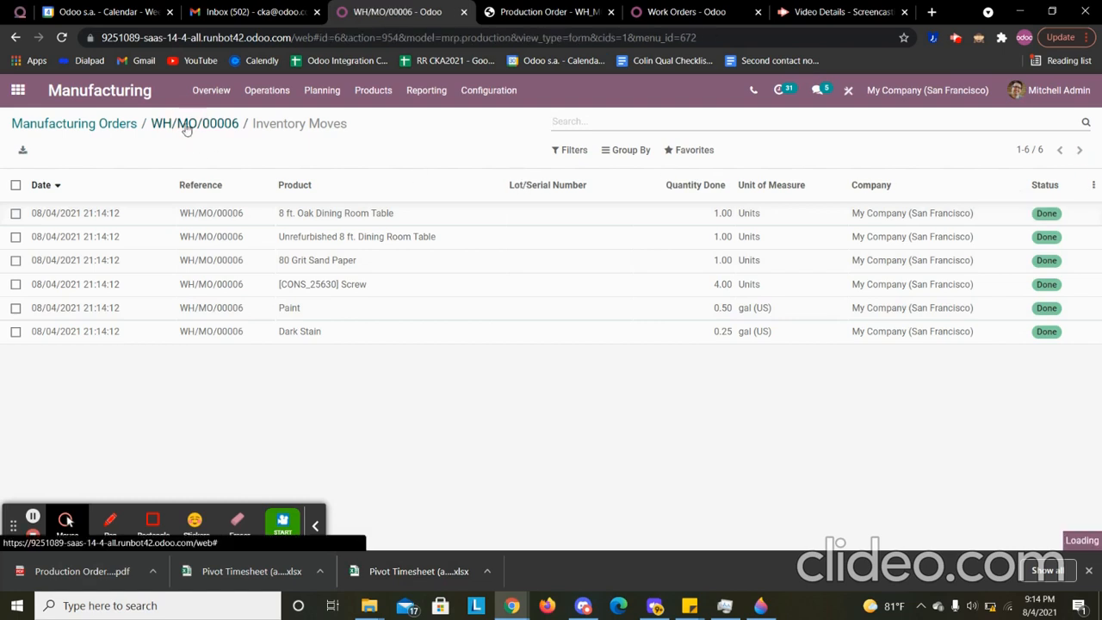
# - Open the order's cost analysis and examine the component costs, cost of operations and unit cost
pyautogui.click(668, 219)
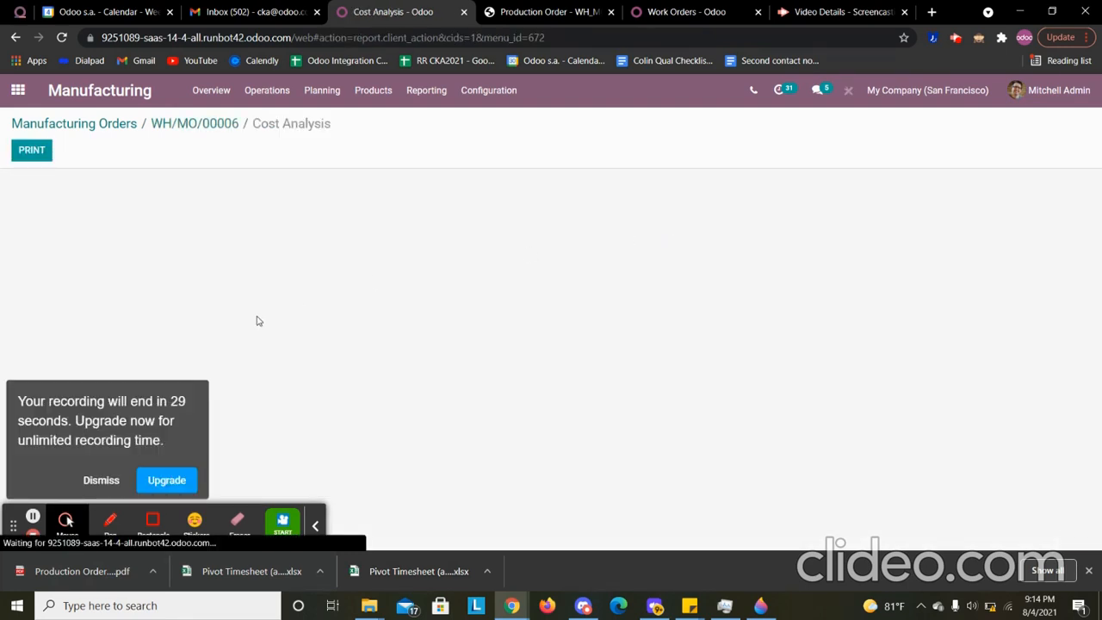
pyautogui.click(97, 480)
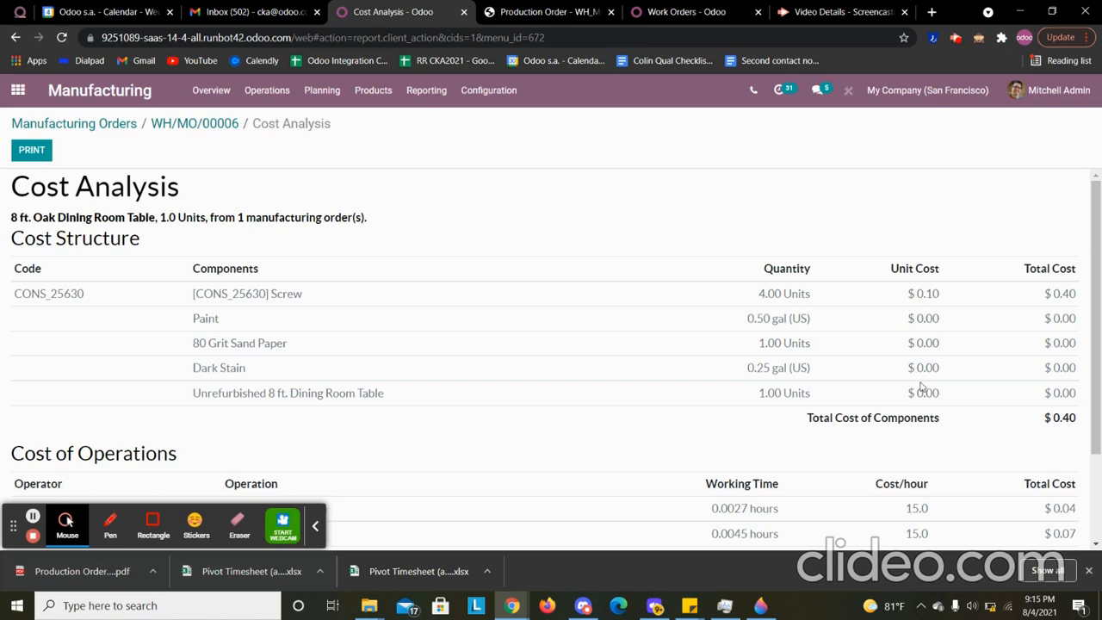
pyautogui.moveTo(1092, 256); pyautogui.dragTo(1100, 379)
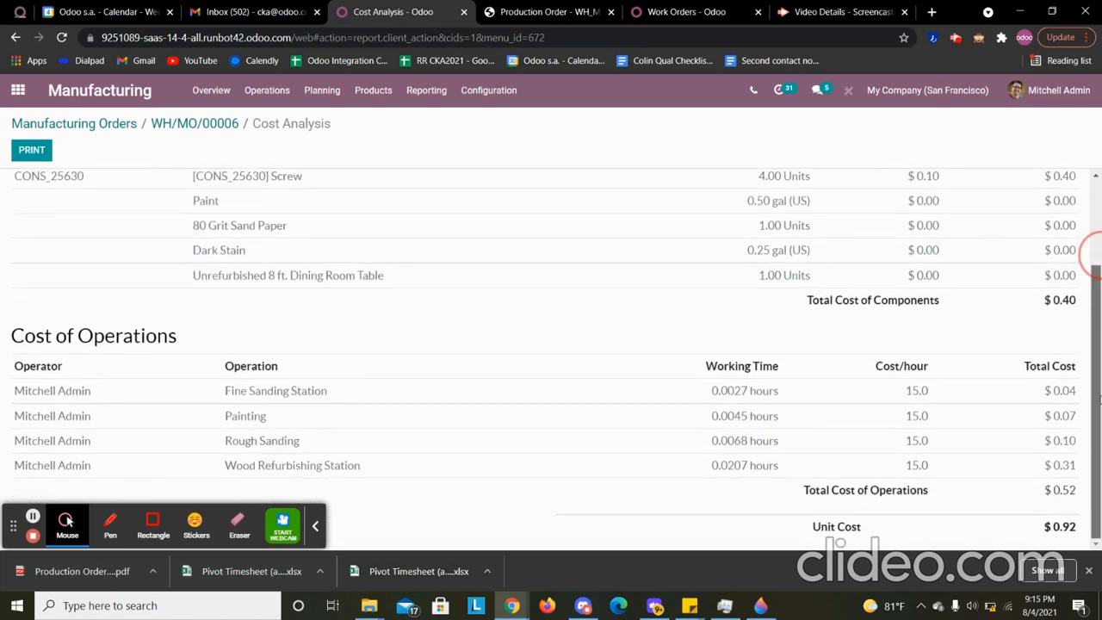